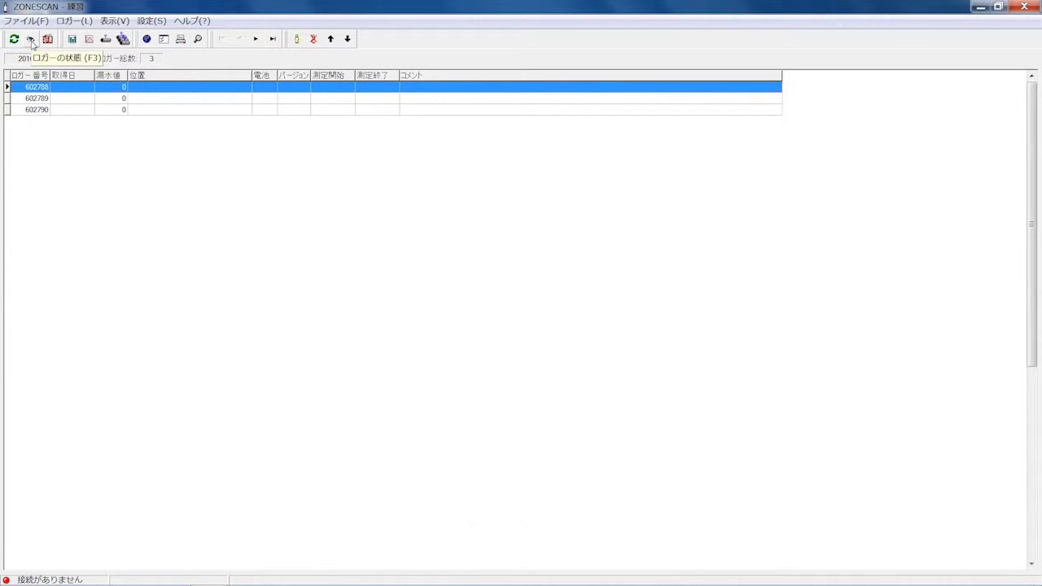
# Check the current status and settings of the first logger in the list, and close the status window
pyautogui.click(31, 41)
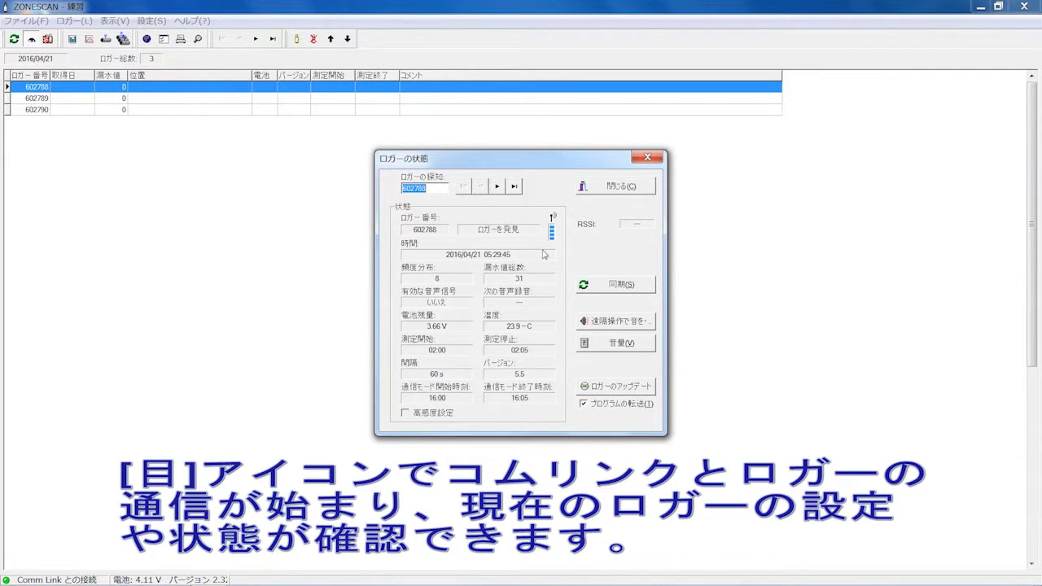
pyautogui.click(604, 186)
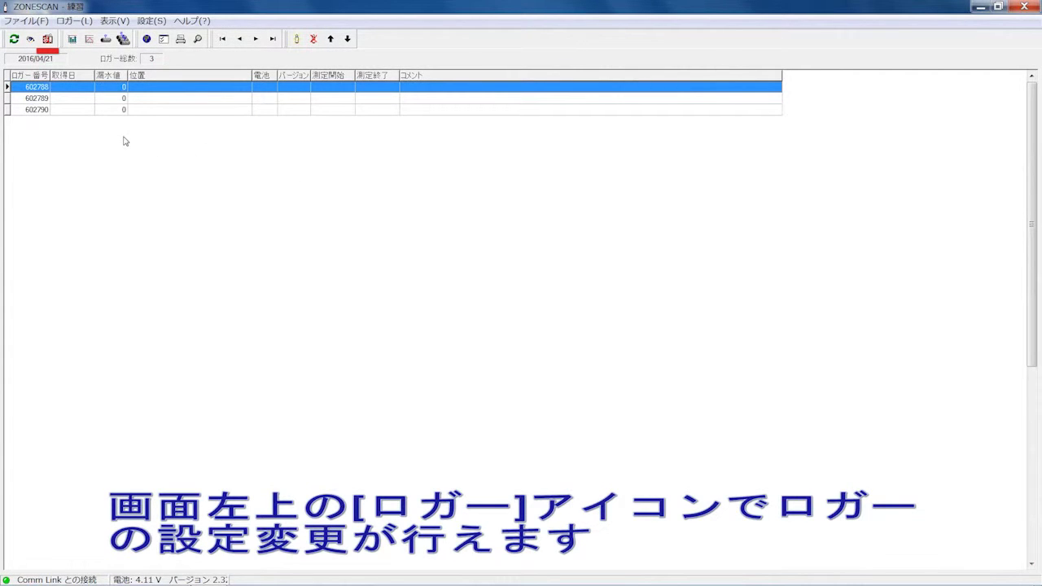
# Set the first logger's measurement start to 02:00, enable high sensitivity (高感度設定), and copy its settings to all loggers
pyautogui.click(48, 39)
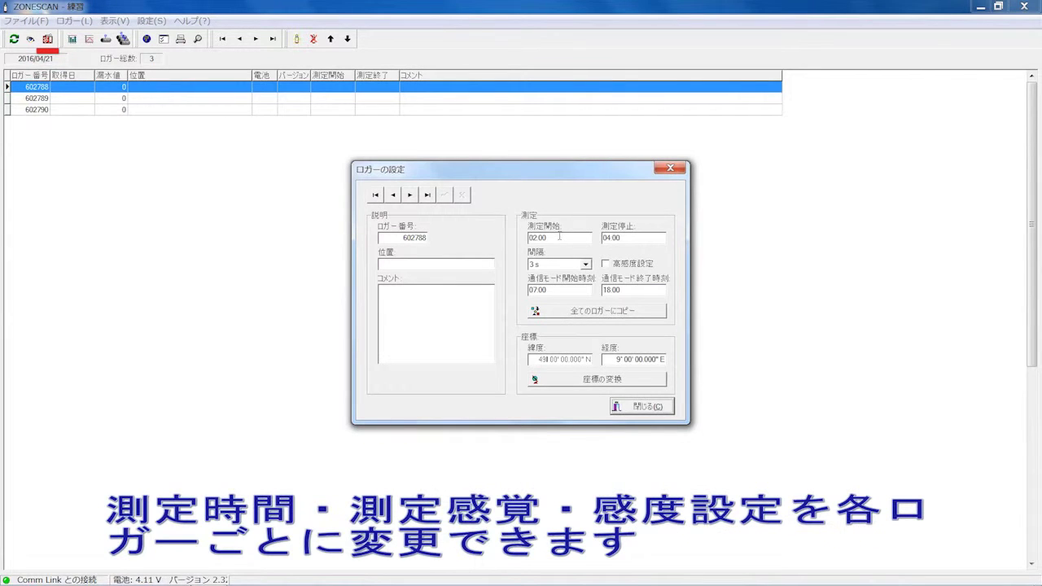
pyautogui.press('BackSpace')
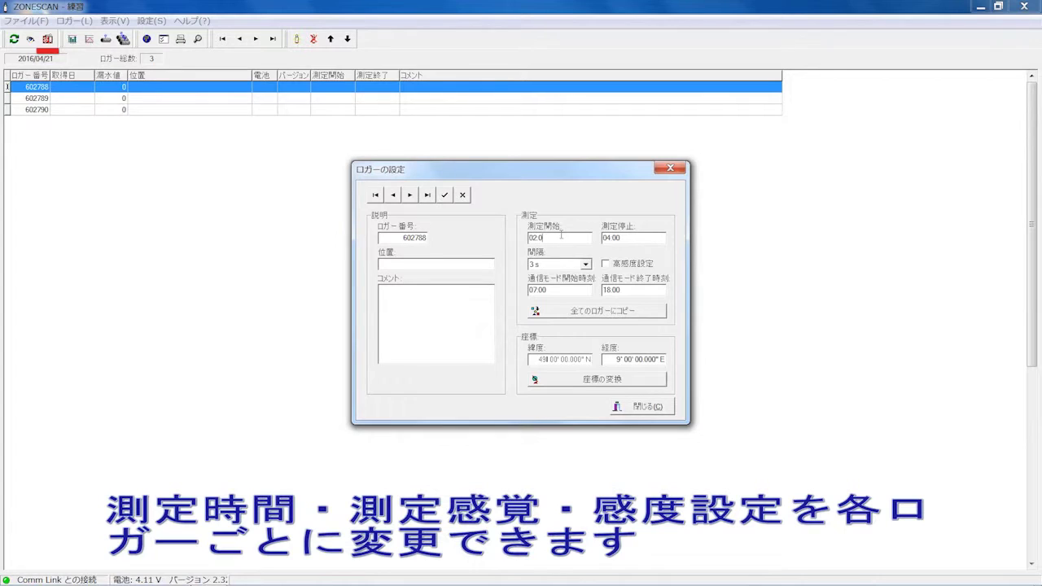
pyautogui.write('00')
pyautogui.click(607, 265)
pyautogui.click(639, 311)
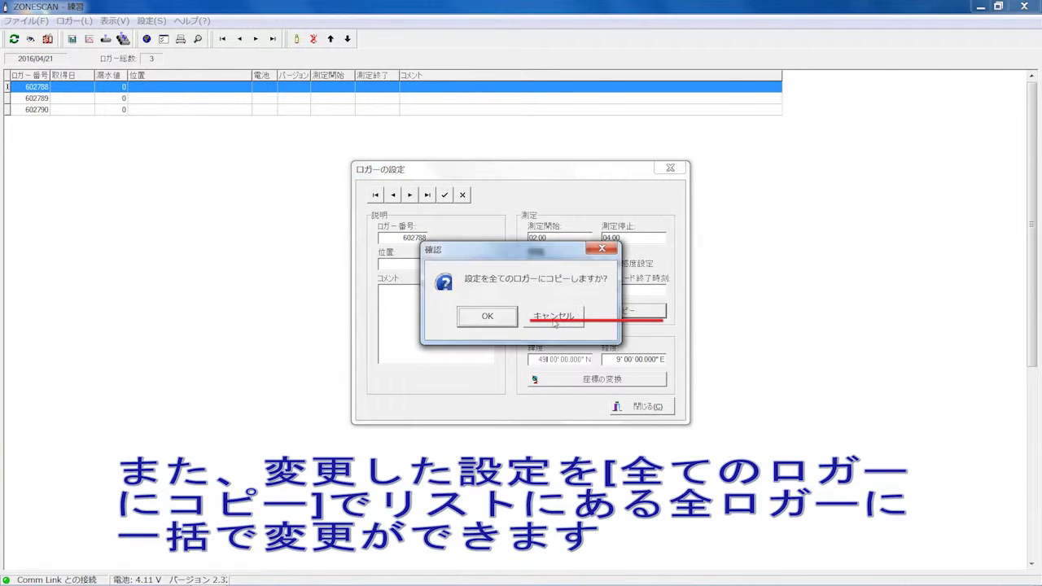
pyautogui.click(487, 316)
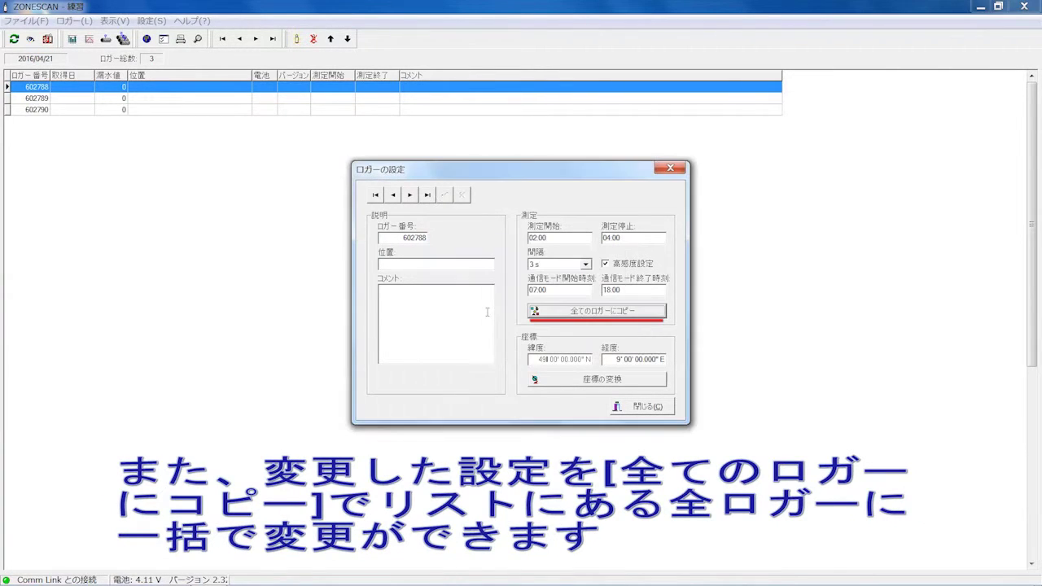
# Review the copied settings on the other loggers and close the logger settings
pyautogui.click(410, 195)
pyautogui.click(410, 195)
pyautogui.click(394, 195)
pyautogui.click(394, 195)
pyautogui.click(639, 407)
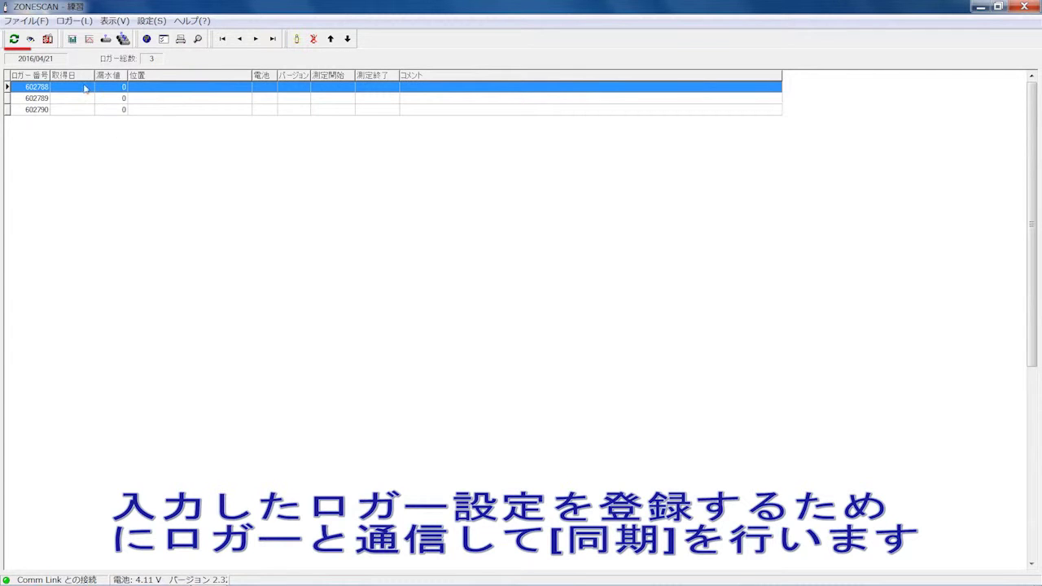
# In the detailed synchronisation options, enable preparing loggers for correlation (相関検査用にロガーを準備) and disable retrieving correlation signals (相関処理の信号を取得)
pyautogui.click(14, 39)
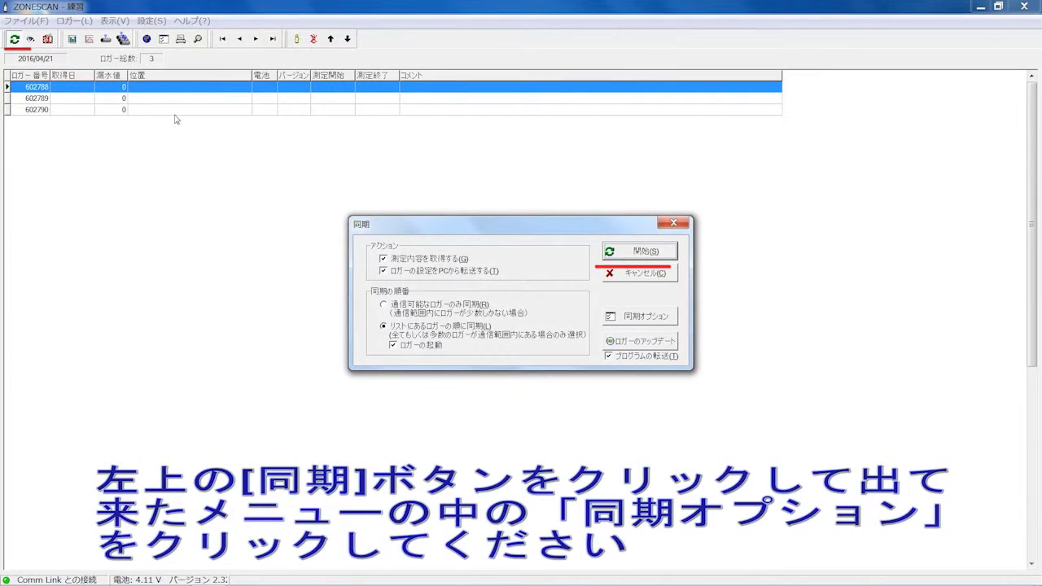
pyautogui.moveTo(462, 230); pyautogui.dragTo(452, 171)
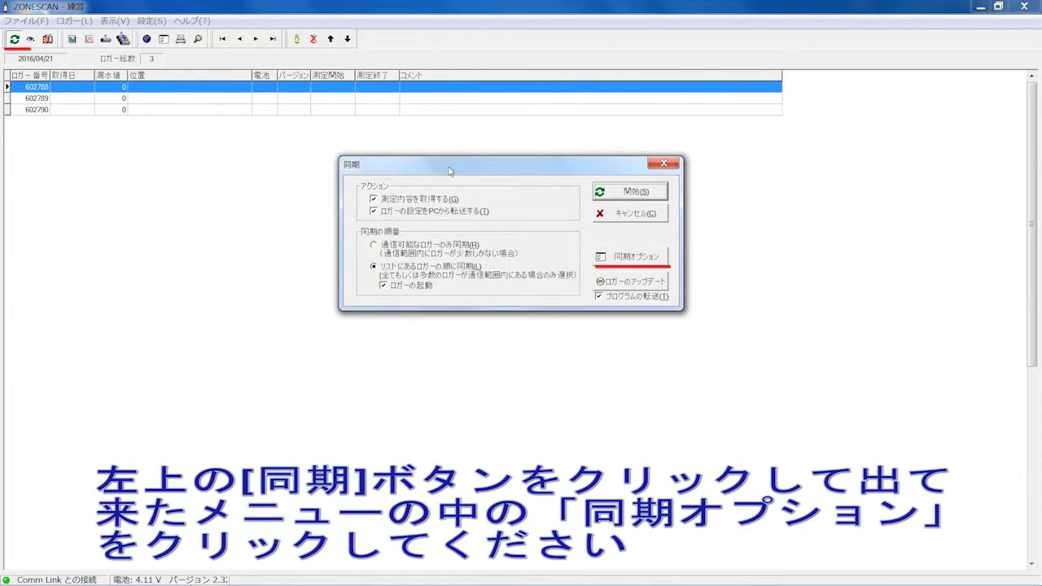
pyautogui.click(629, 257)
pyautogui.moveTo(523, 165); pyautogui.dragTo(506, 143)
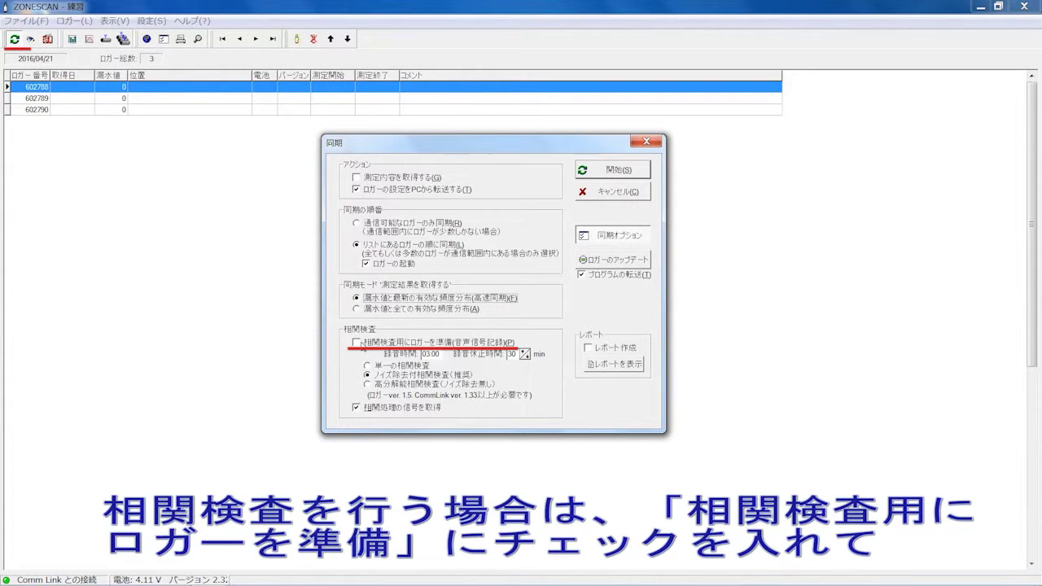
pyautogui.click(357, 343)
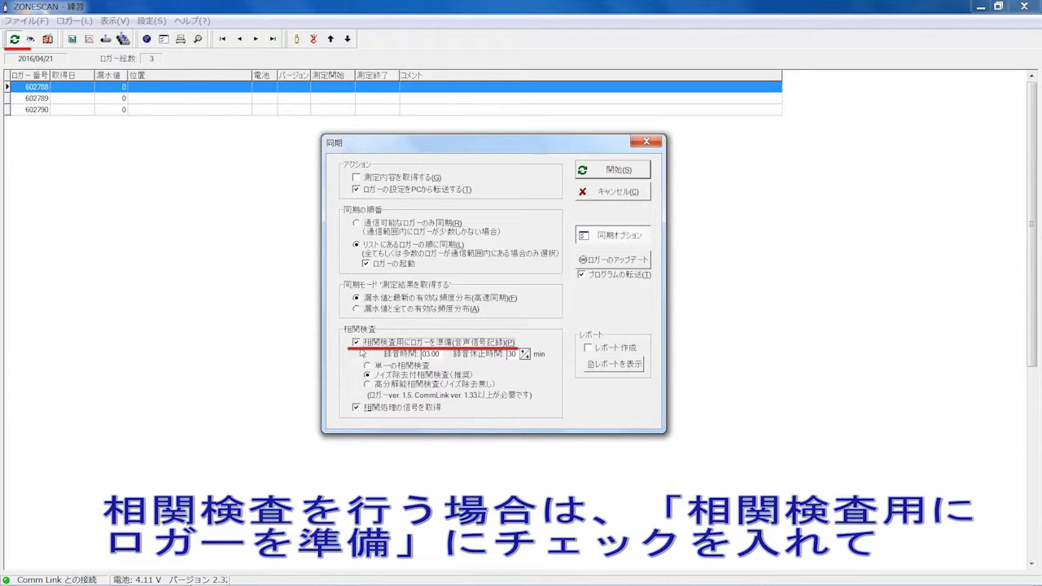
pyautogui.click(356, 409)
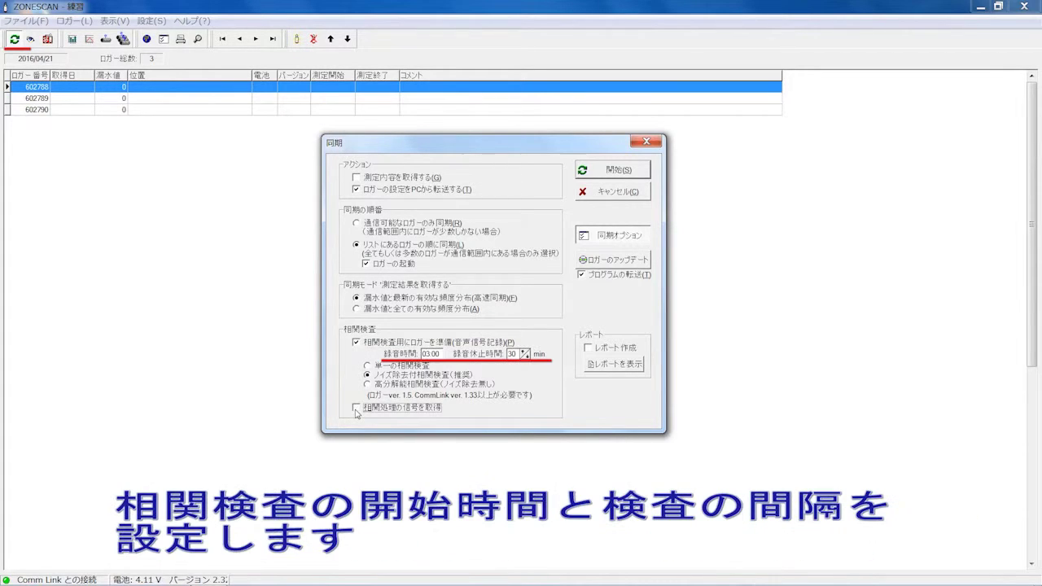
# Set the recording pause (録音休止時間) to 10 min and start the synchronisation, accepting deletion of unretrieved measurement data
pyautogui.click(526, 358)
pyautogui.click(526, 358)
pyautogui.click(526, 359)
pyautogui.click(526, 358)
pyautogui.click(526, 359)
pyautogui.click(526, 359)
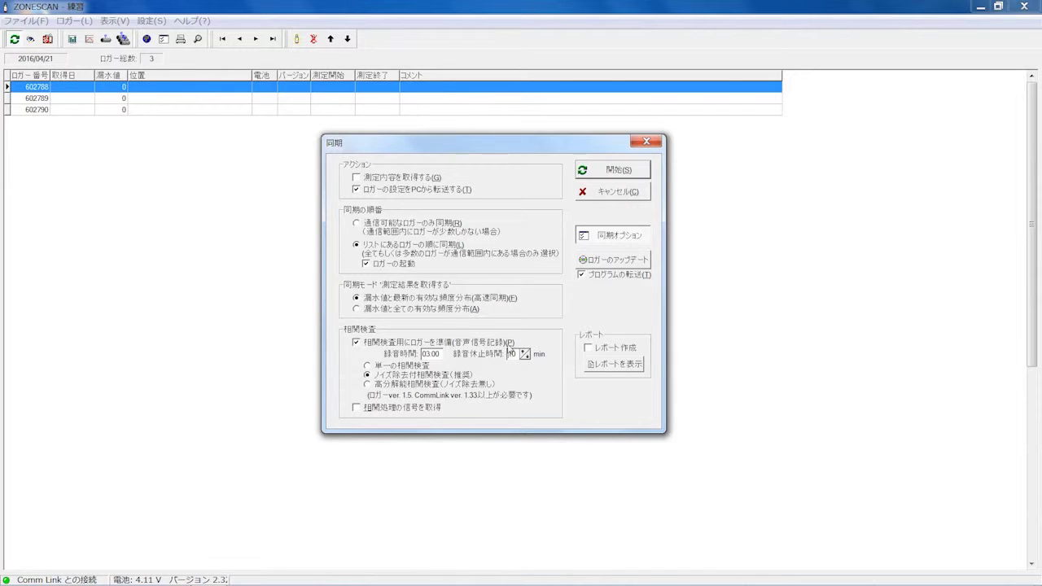
pyautogui.click(597, 172)
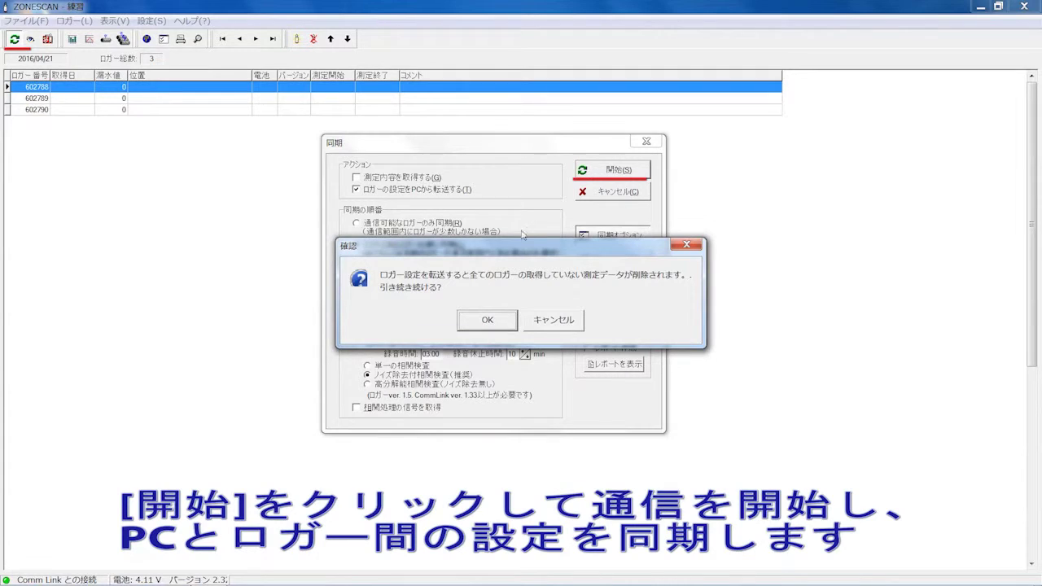
pyautogui.click(489, 320)
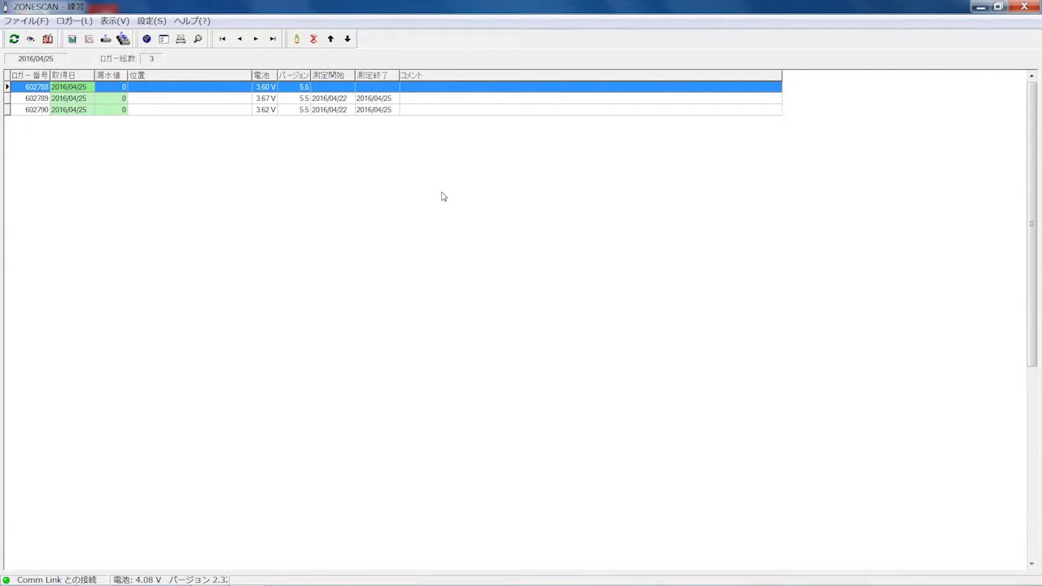
# Start a synchronisation that both retrieves measurements and transfers logger settings from the PC, limited to loggers within communication range (通信可能なロガーのみ同期)
pyautogui.click(14, 39)
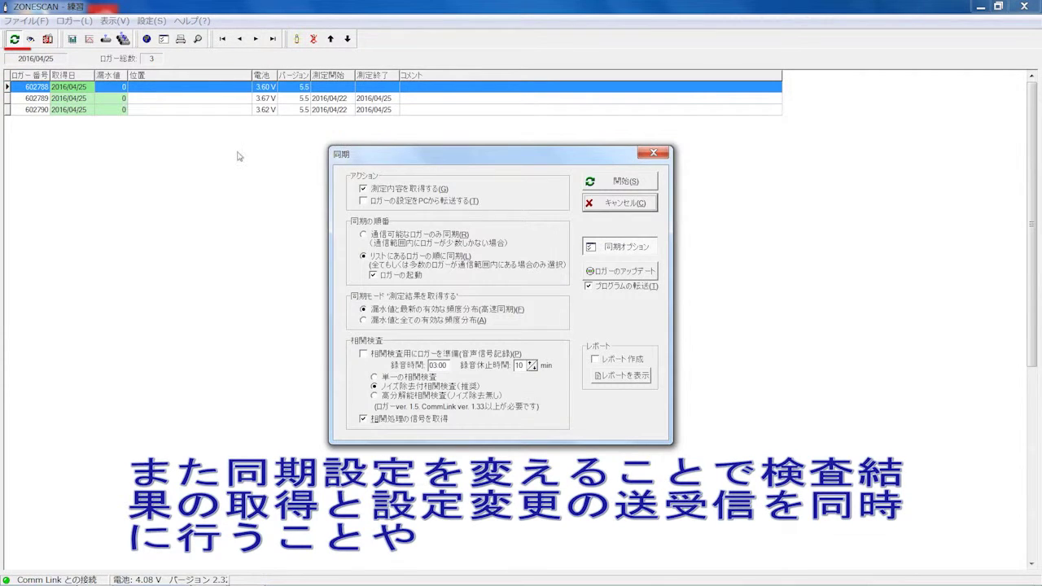
pyautogui.click(364, 202)
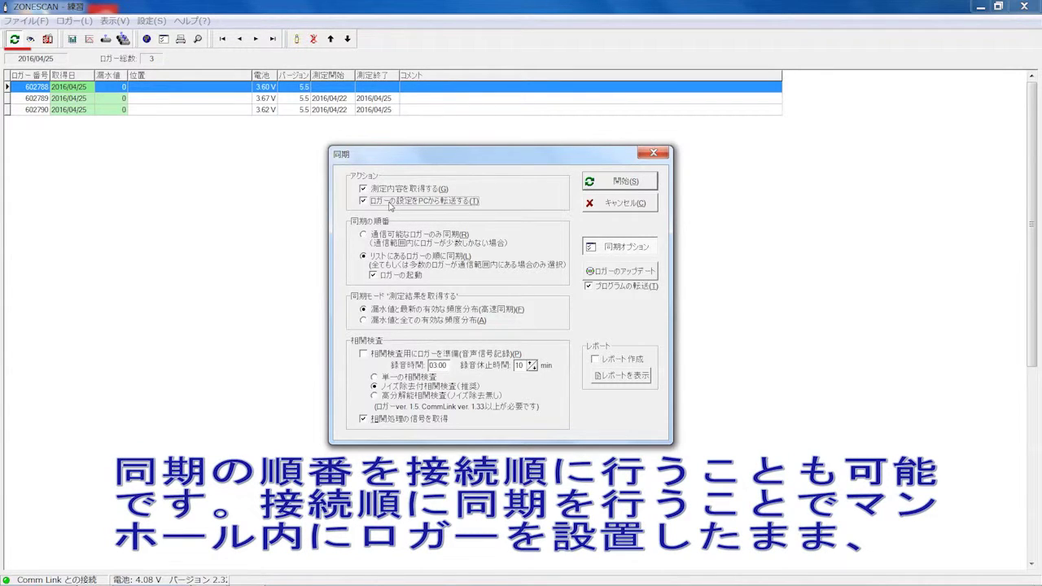
pyautogui.click(364, 189)
pyautogui.click(364, 202)
pyautogui.click(364, 188)
pyautogui.click(364, 202)
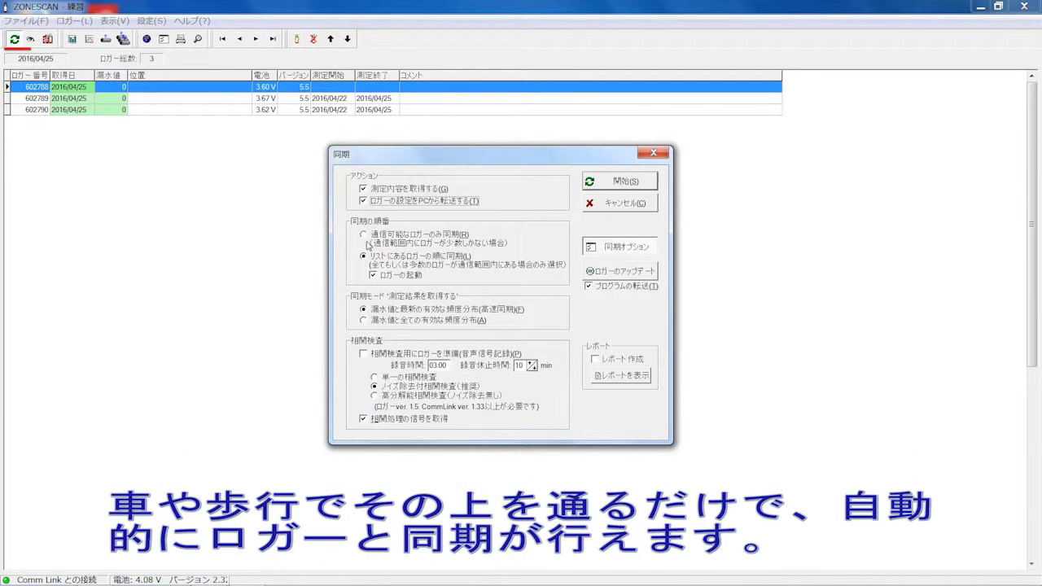
pyautogui.click(364, 235)
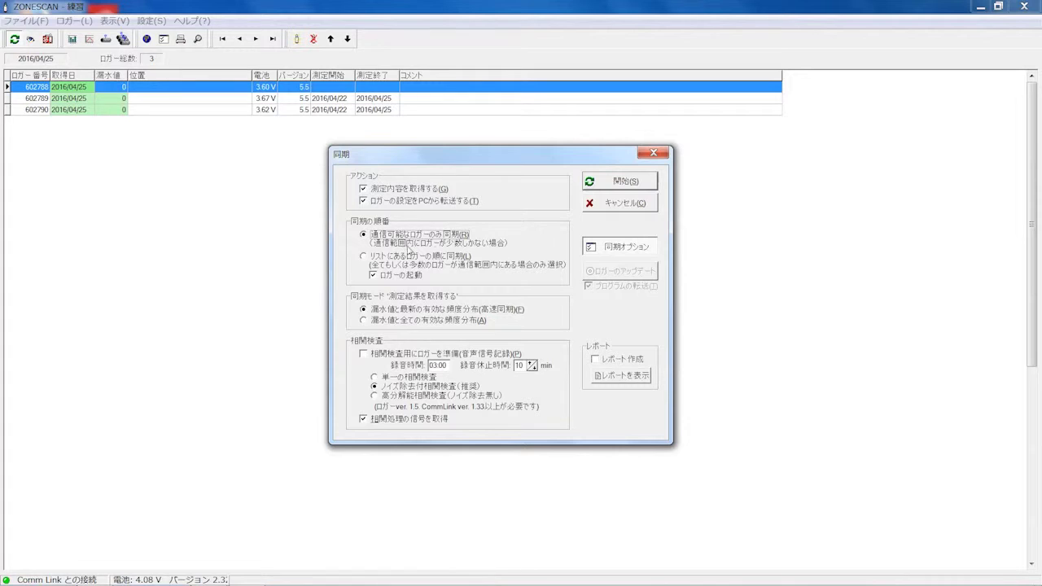
pyautogui.click(609, 184)
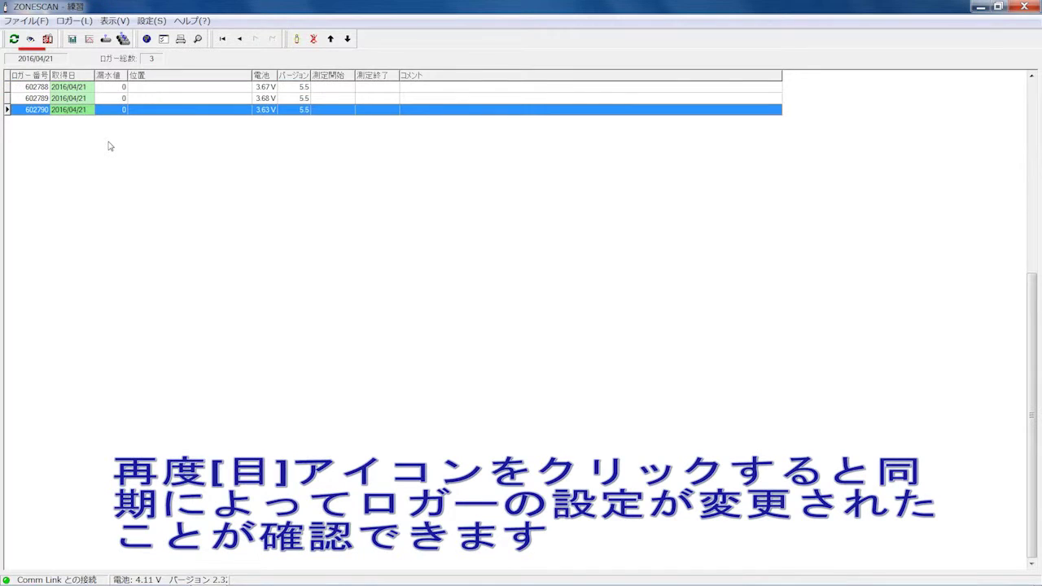
# Check the status of all three loggers, from the last to the first, to verify their synchronised settings, and close the status window
pyautogui.click(30, 40)
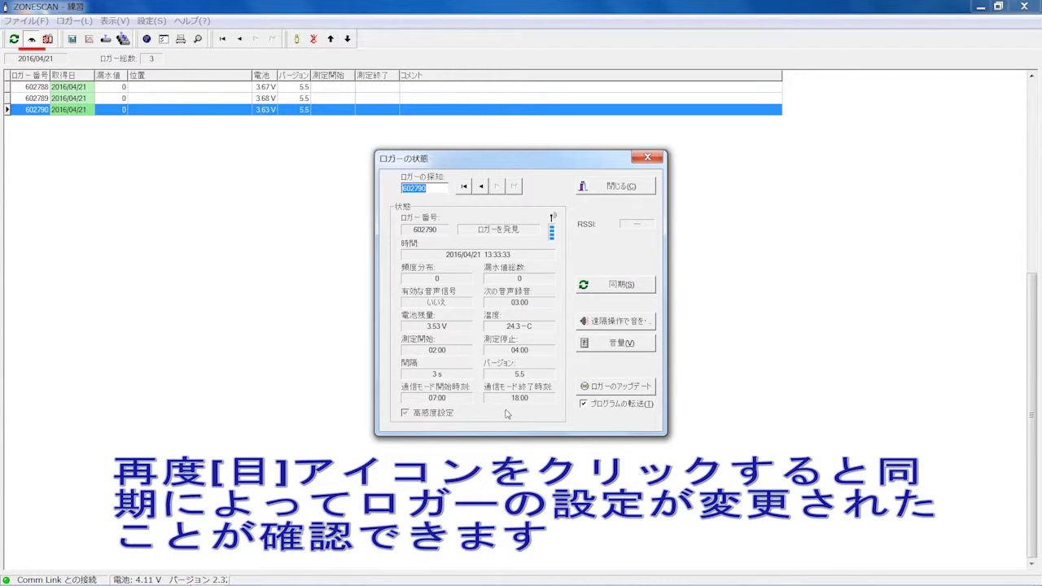
pyautogui.click(482, 188)
pyautogui.click(481, 187)
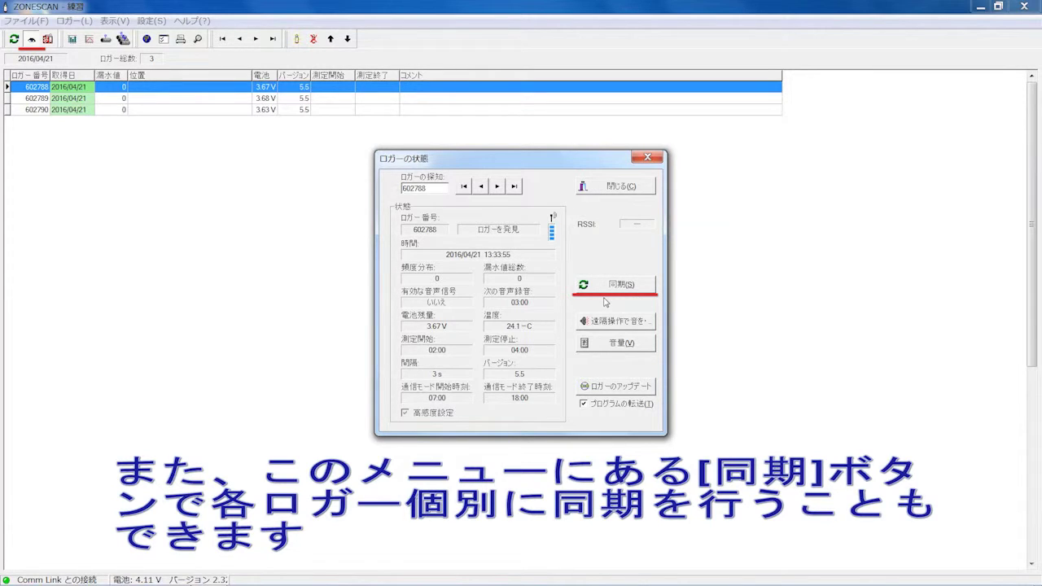
pyautogui.click(605, 190)
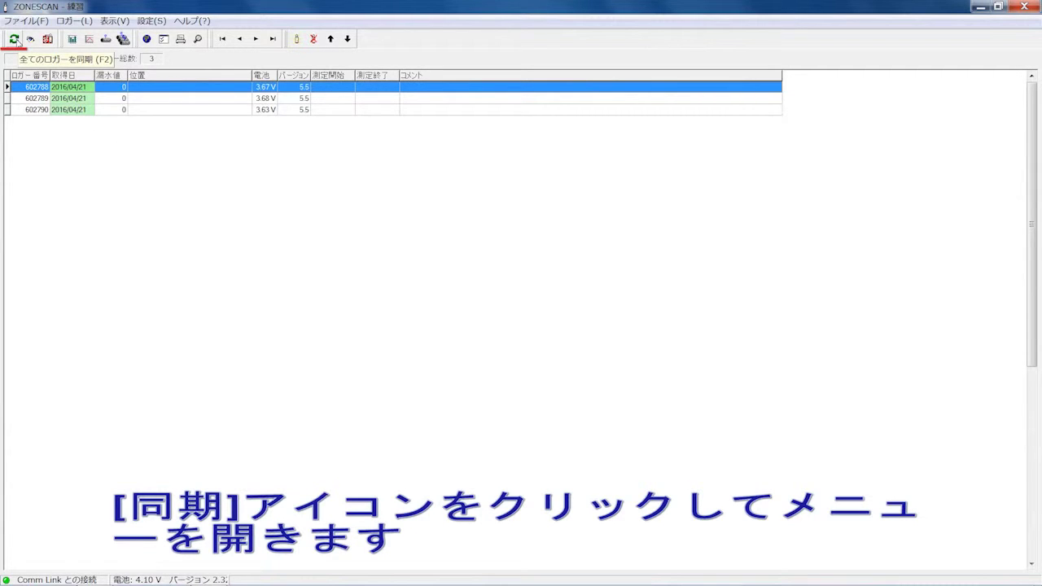
# Start a synchronisation that retrieves measurements (測定内容を取得する) and correlation signals (相関処理の信号を取得) without transferring logger settings from the PC
pyautogui.click(15, 40)
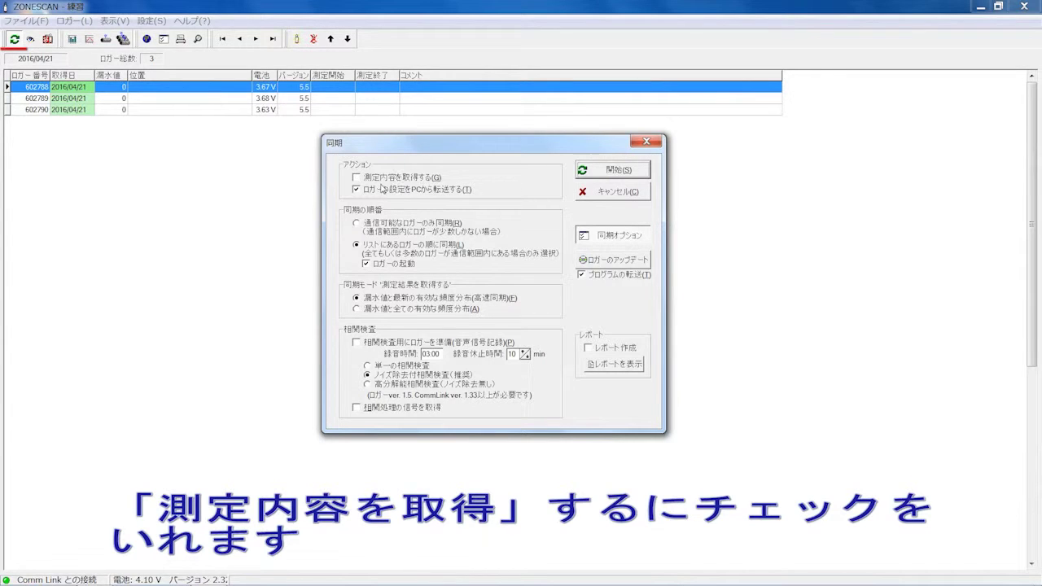
pyautogui.click(356, 189)
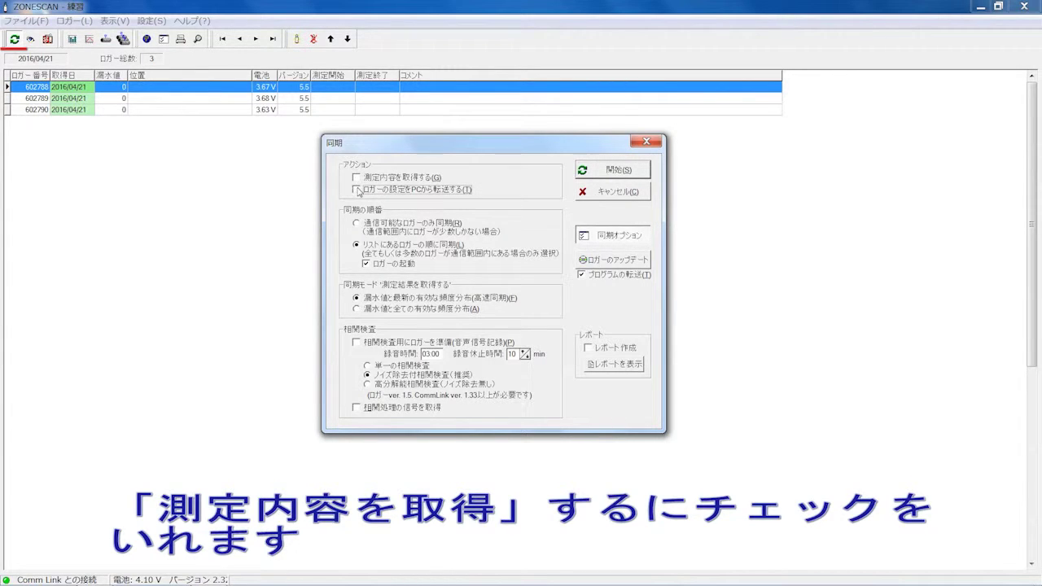
pyautogui.click(356, 179)
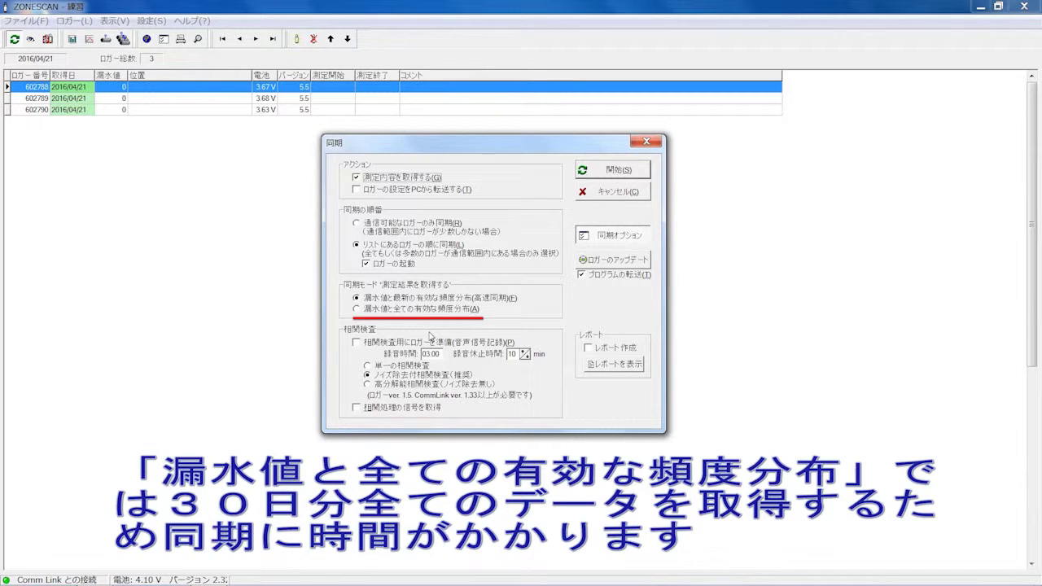
pyautogui.click(356, 408)
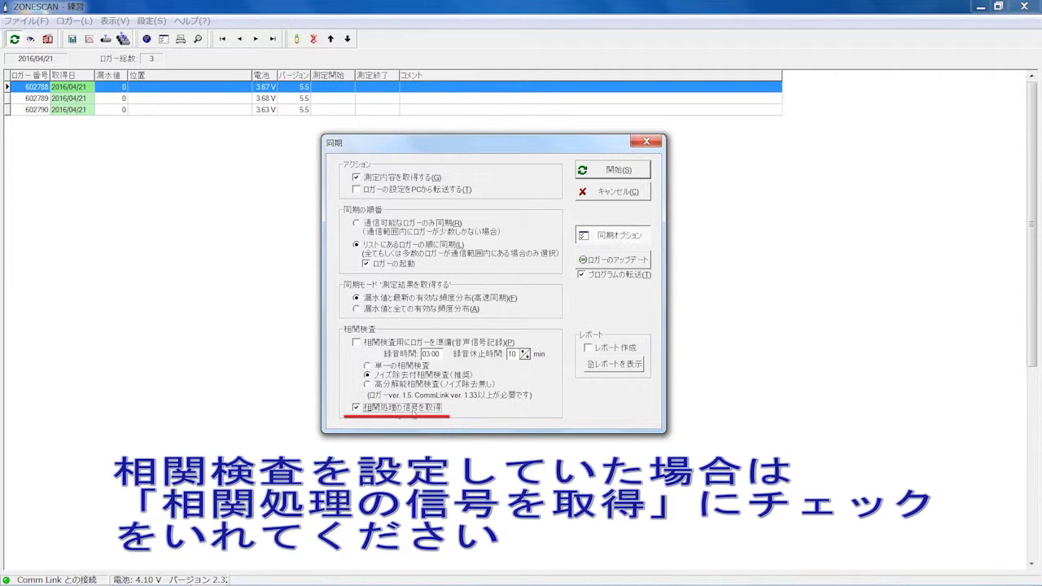
pyautogui.click(615, 171)
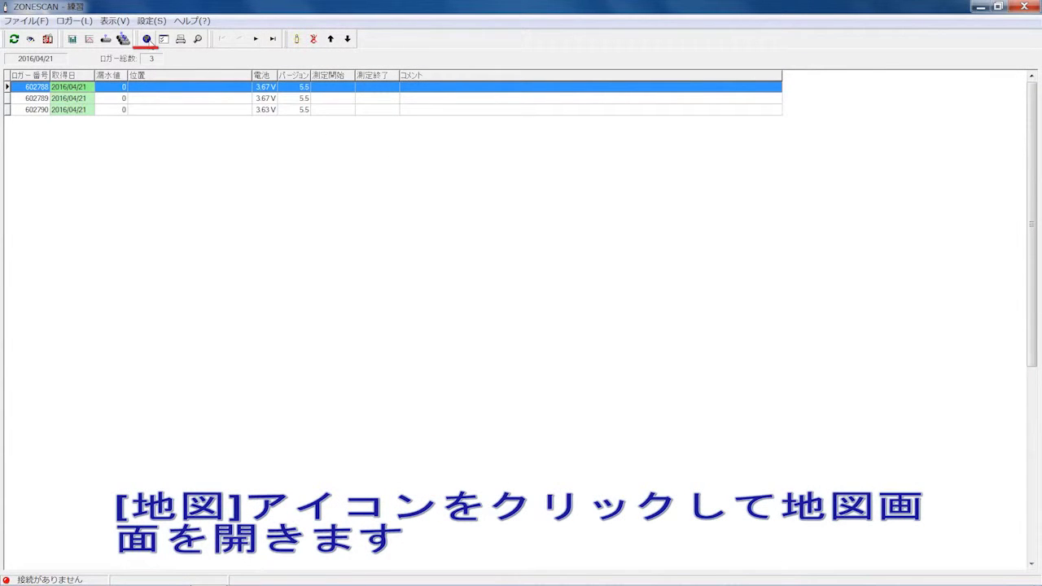
# Open the logger map and set its scale to 1:20000
pyautogui.click(148, 39)
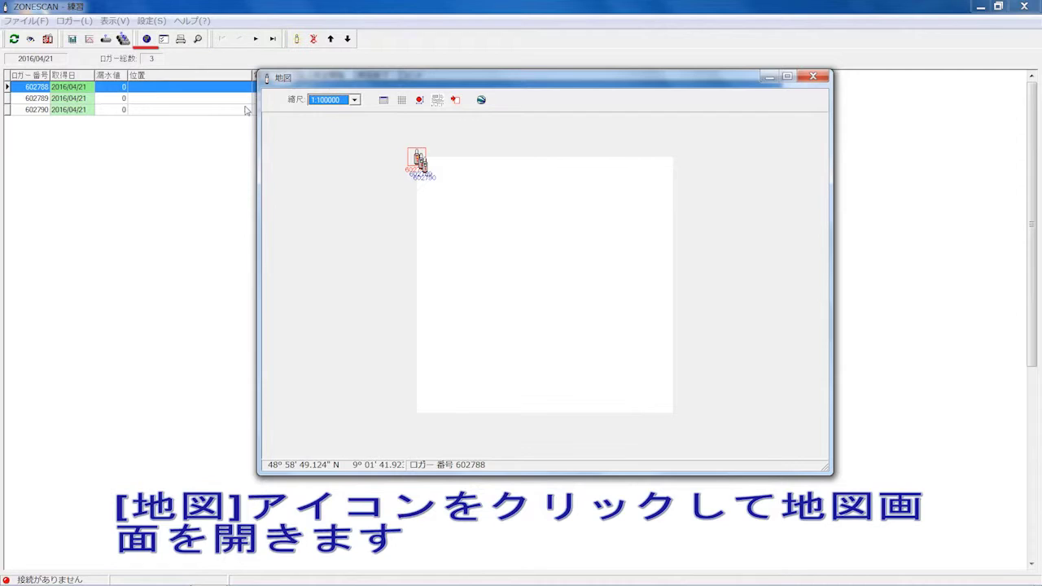
pyautogui.click(354, 100)
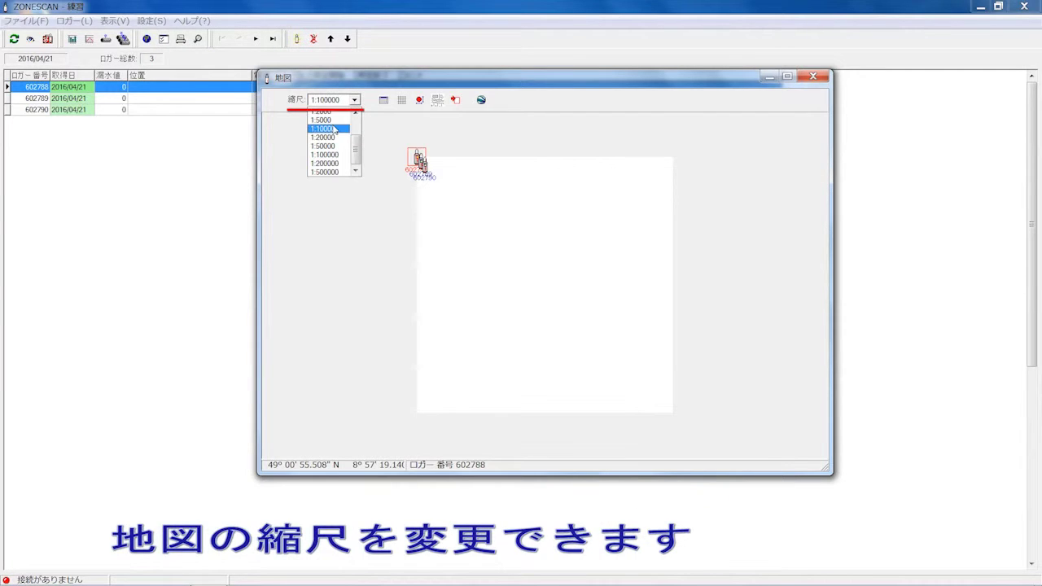
pyautogui.click(332, 137)
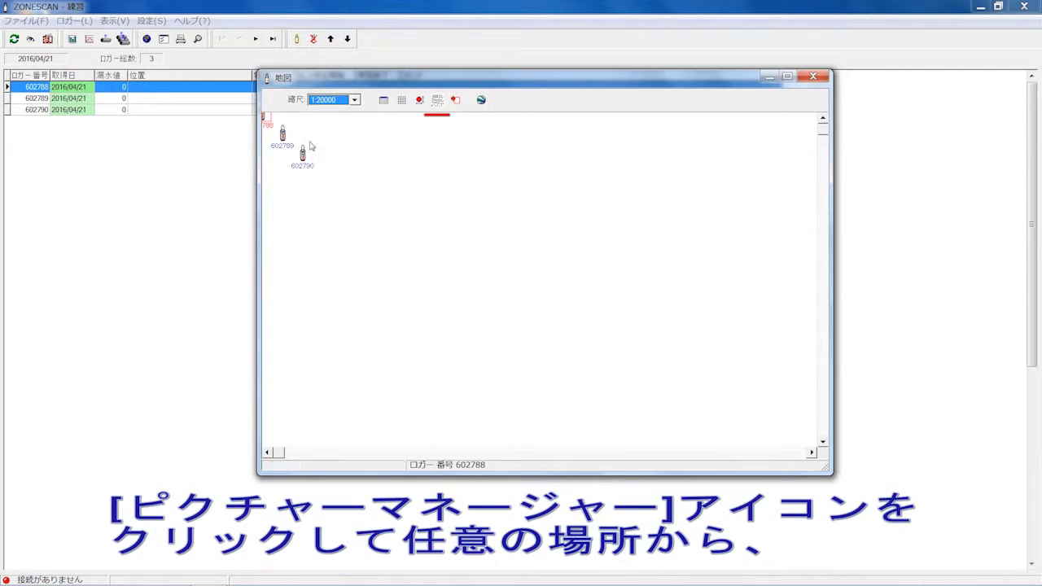
# Load the prepared pipe map picture 練習用地図.jpg from the desktop into the map through the picture manager (ピクチャーマネジャー)
pyautogui.click(438, 102)
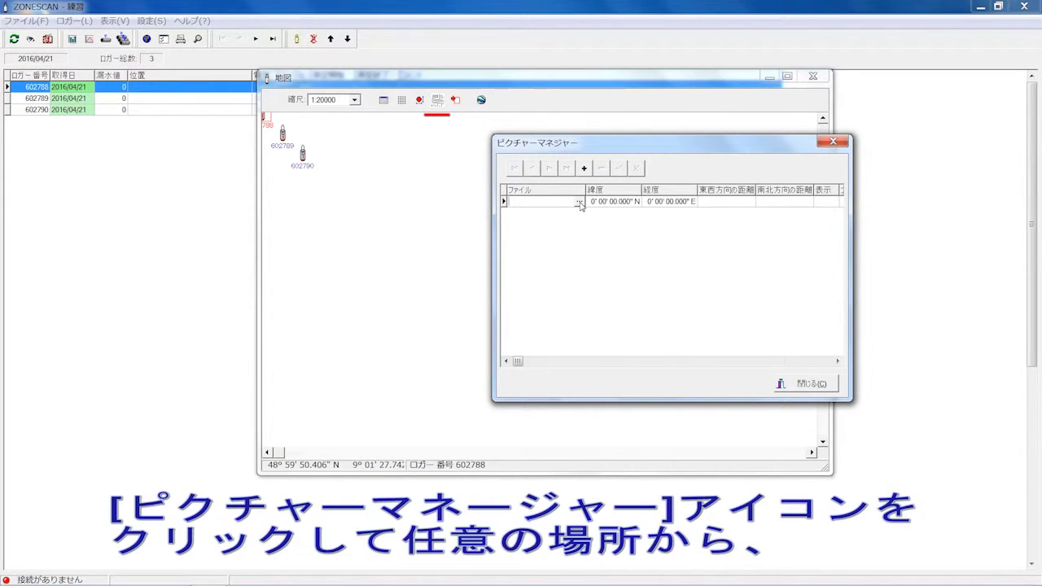
pyautogui.click(580, 202)
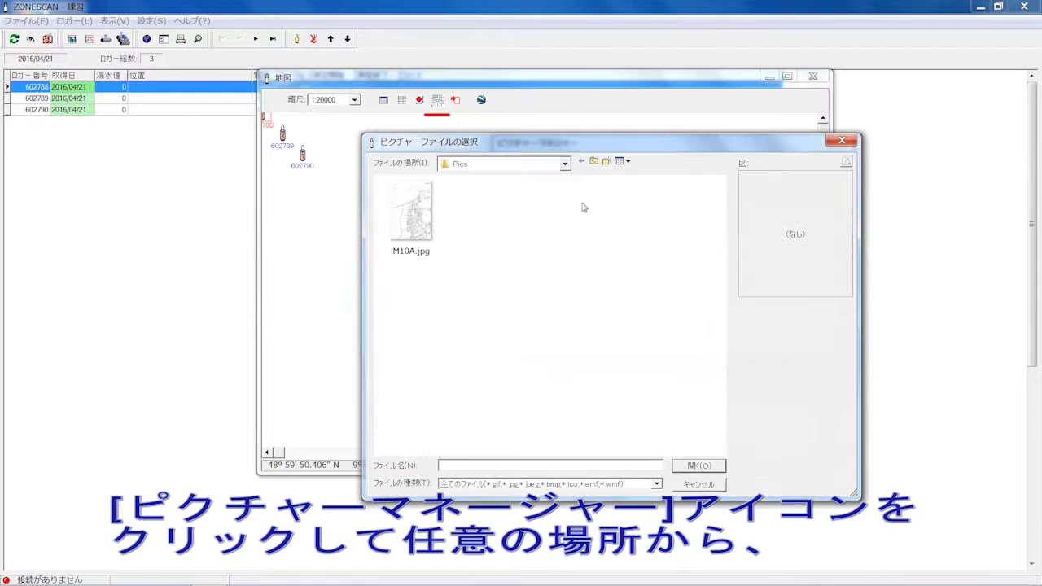
pyautogui.click(594, 161)
pyautogui.click(595, 161)
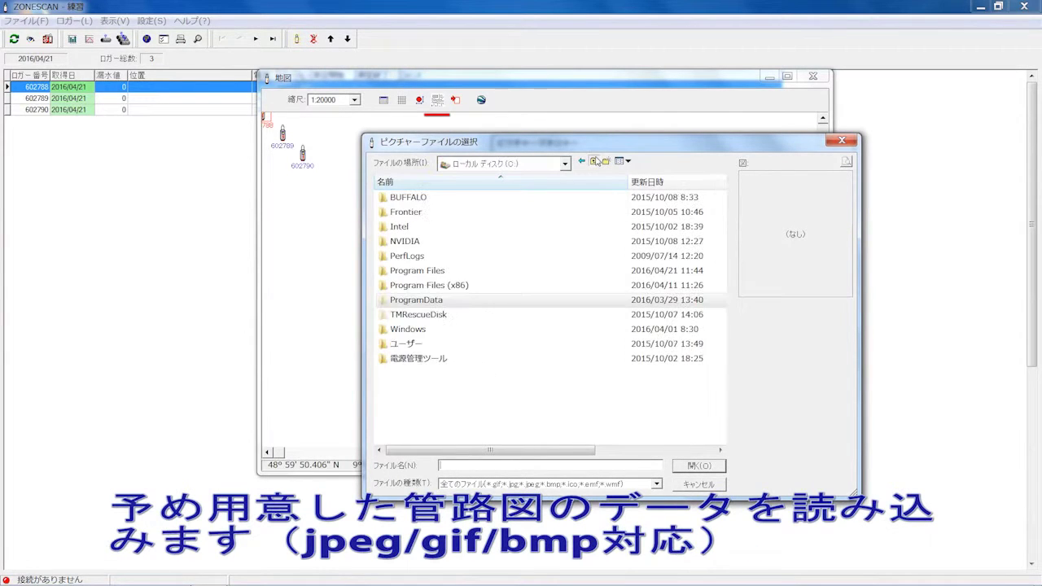
pyautogui.click(596, 160)
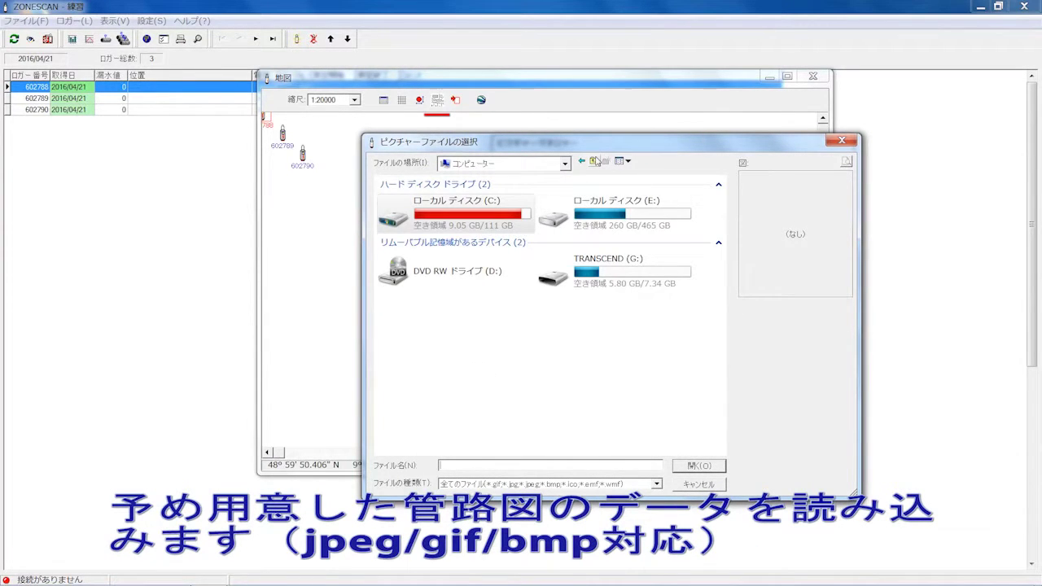
pyautogui.click(596, 161)
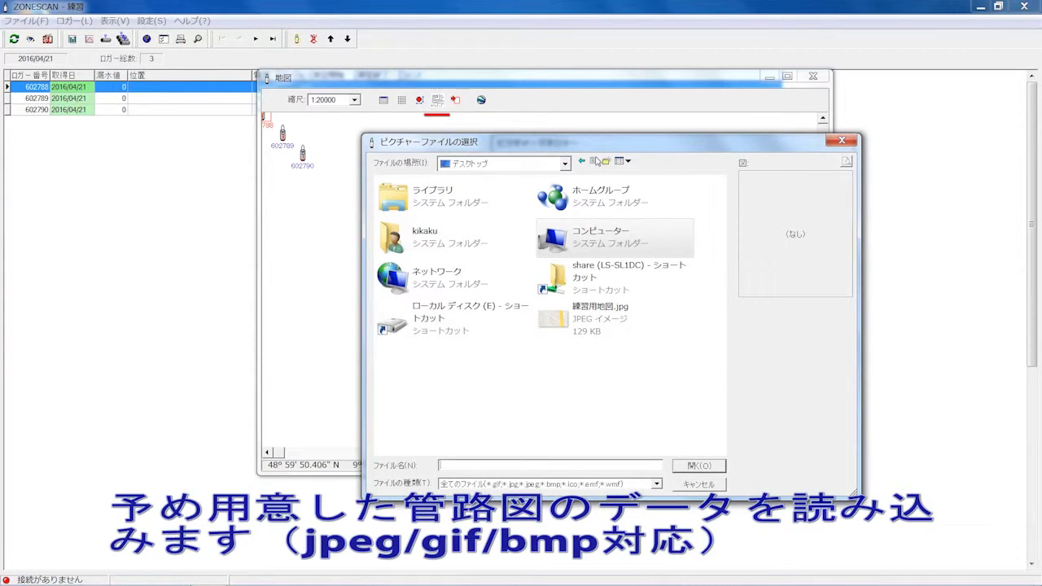
pyautogui.doubleClick(588, 327)
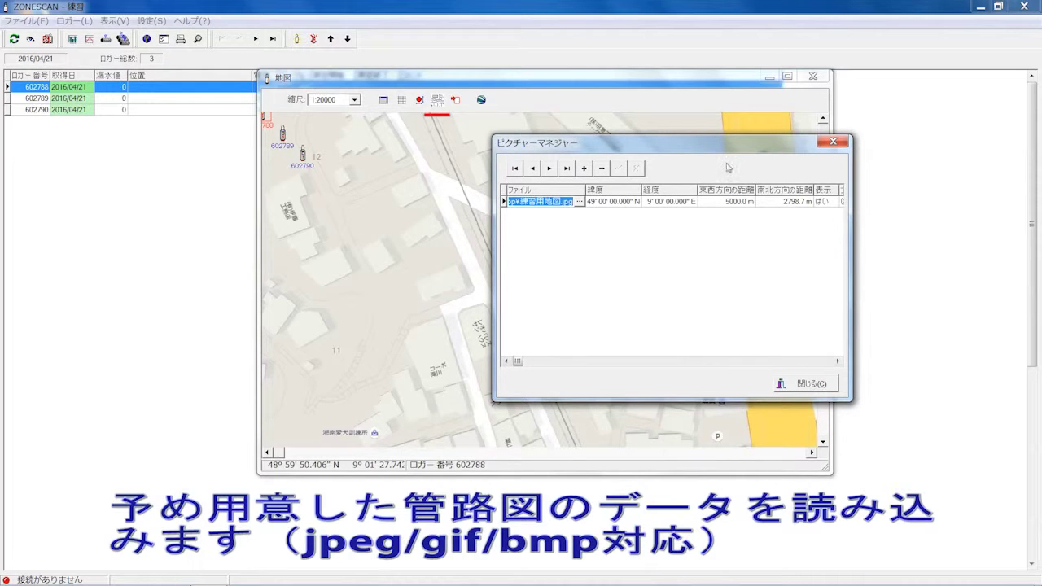
# Move the picture manager and map windows apart to check the loaded picture, and close the picture manager
pyautogui.moveTo(706, 148); pyautogui.dragTo(922, 150)
pyautogui.moveTo(656, 83); pyautogui.dragTo(565, 78)
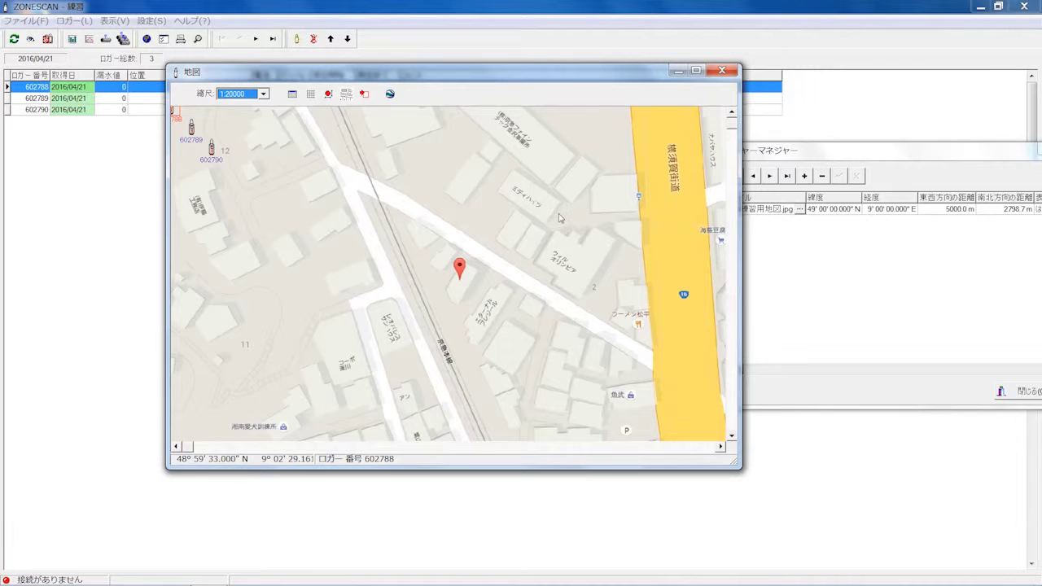
pyautogui.click(929, 173)
pyautogui.moveTo(877, 164); pyautogui.dragTo(697, 168)
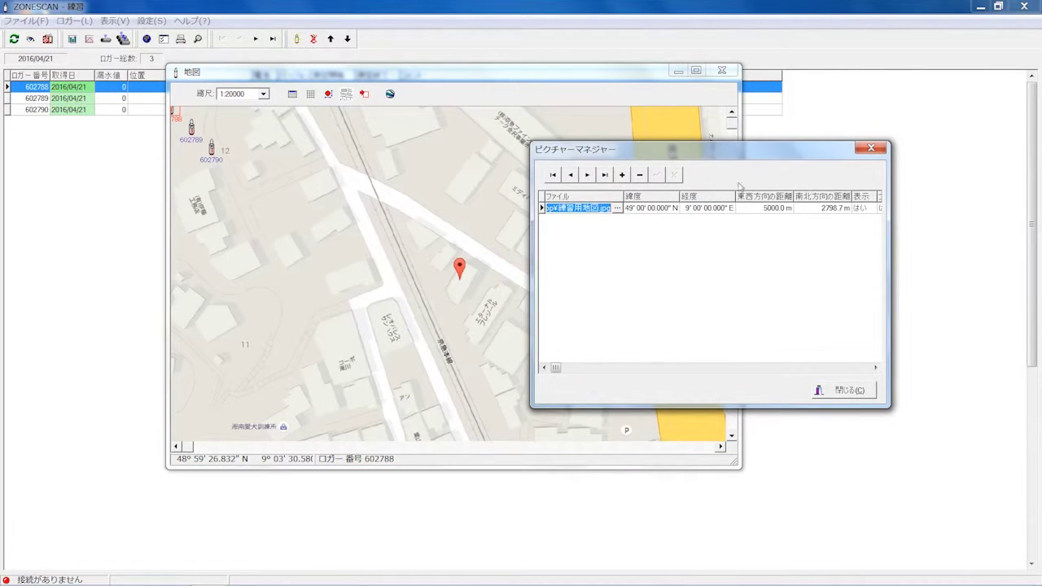
pyautogui.click(853, 389)
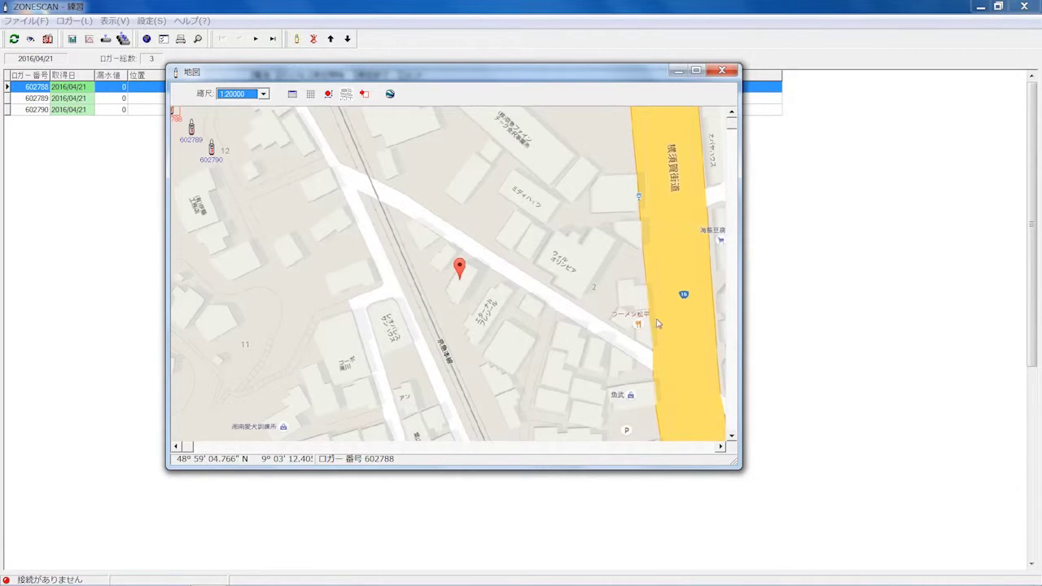
# Enable logger moving and place loggers 602790, 602789 and 602788 along the diagonal white road, from the yellow main road to past the red pin
pyautogui.click(328, 94)
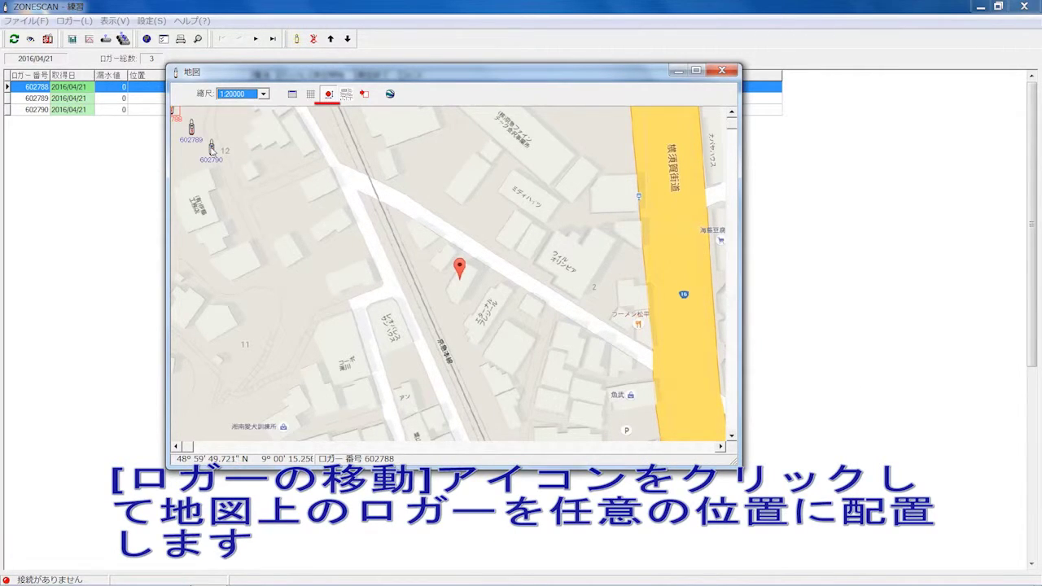
pyautogui.click(212, 149)
pyautogui.moveTo(212, 149); pyautogui.dragTo(648, 354)
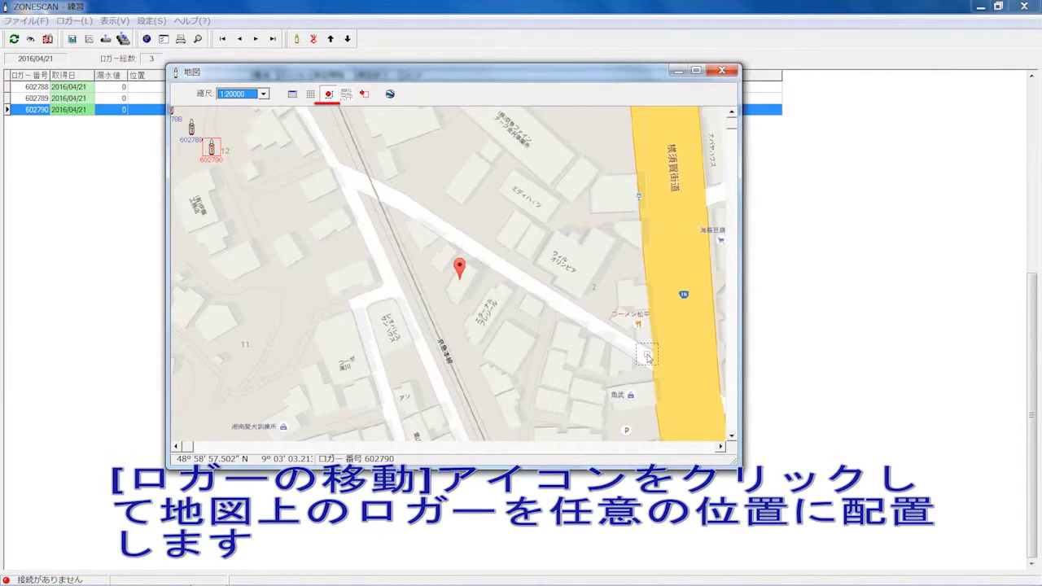
pyautogui.click(191, 128)
pyautogui.moveTo(192, 128); pyautogui.dragTo(515, 277)
pyautogui.moveTo(176, 114); pyautogui.dragTo(440, 231)
pyautogui.click(501, 199)
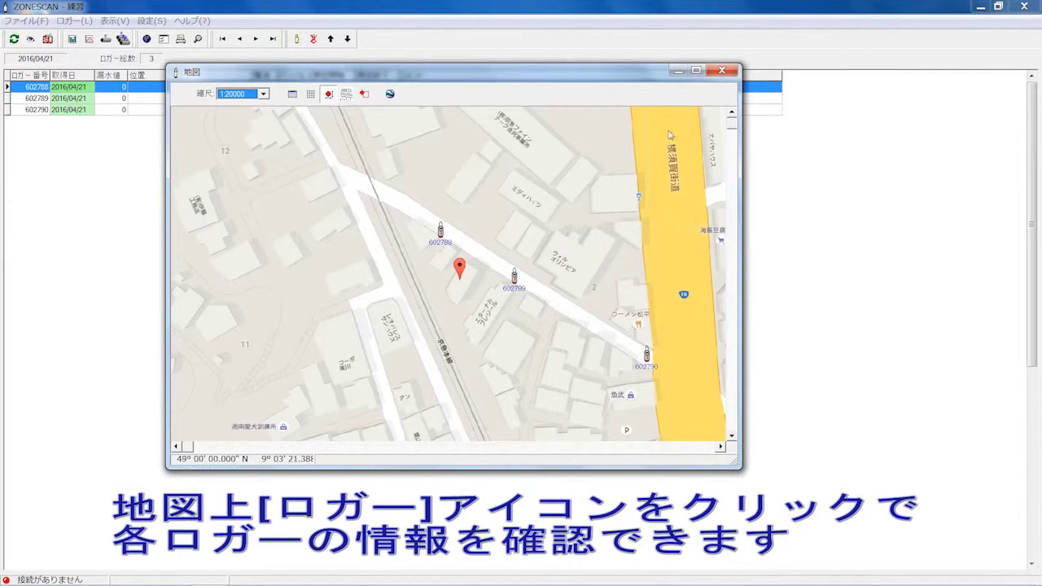
# View the measurement results of logger 602788 from the map, and close both the results and the map
pyautogui.click(443, 233)
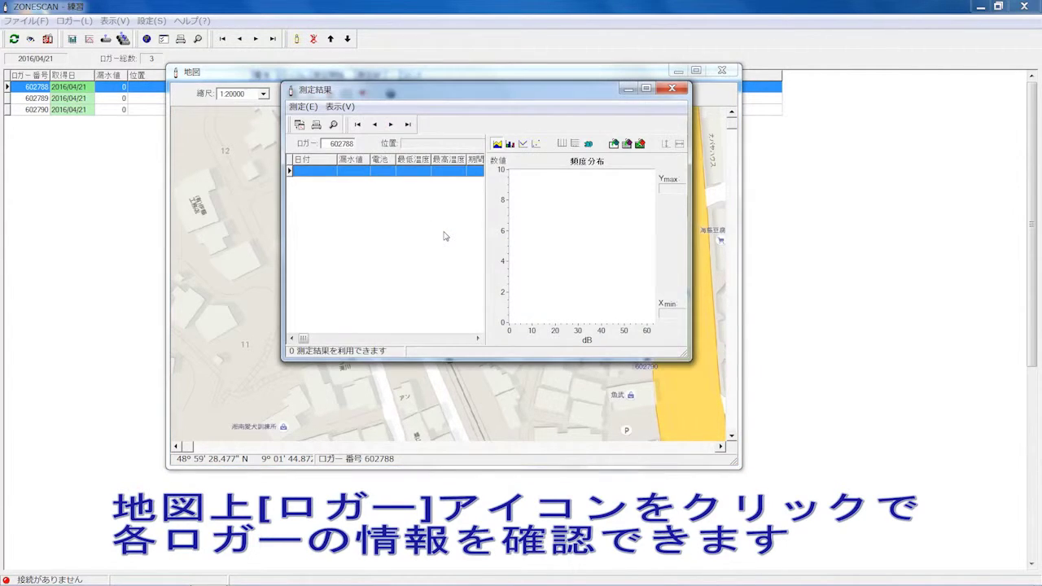
pyautogui.click(672, 88)
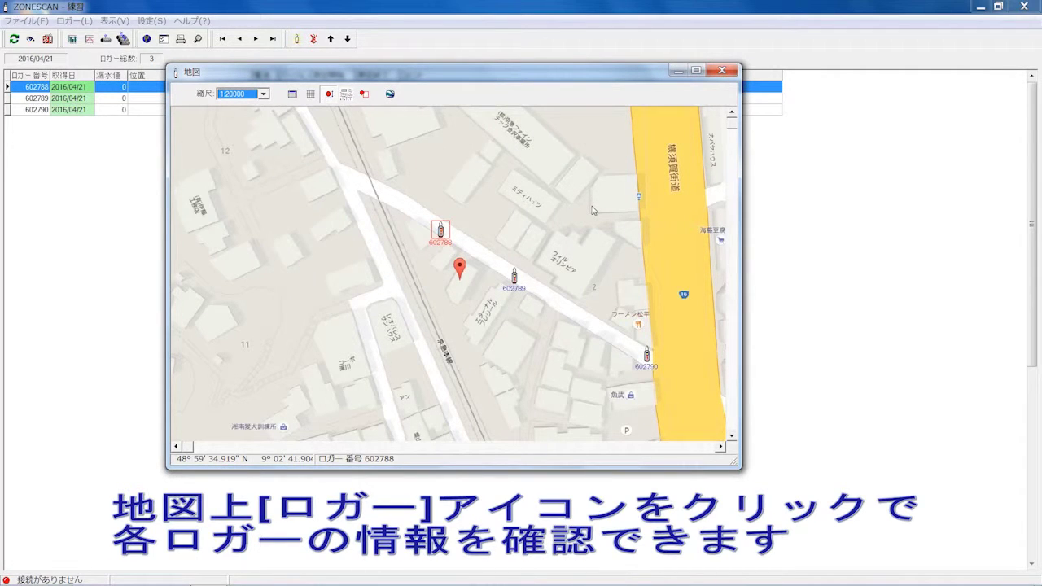
pyautogui.click(722, 71)
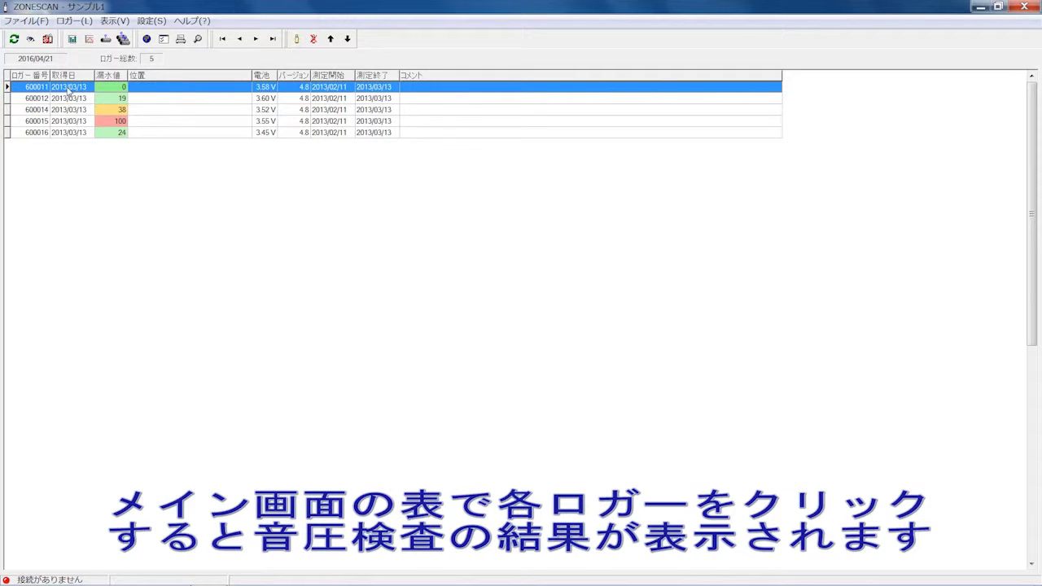
# Open the measurement results of logger 600011 and switch the frequency distribution graph to the table view
pyautogui.click(69, 90)
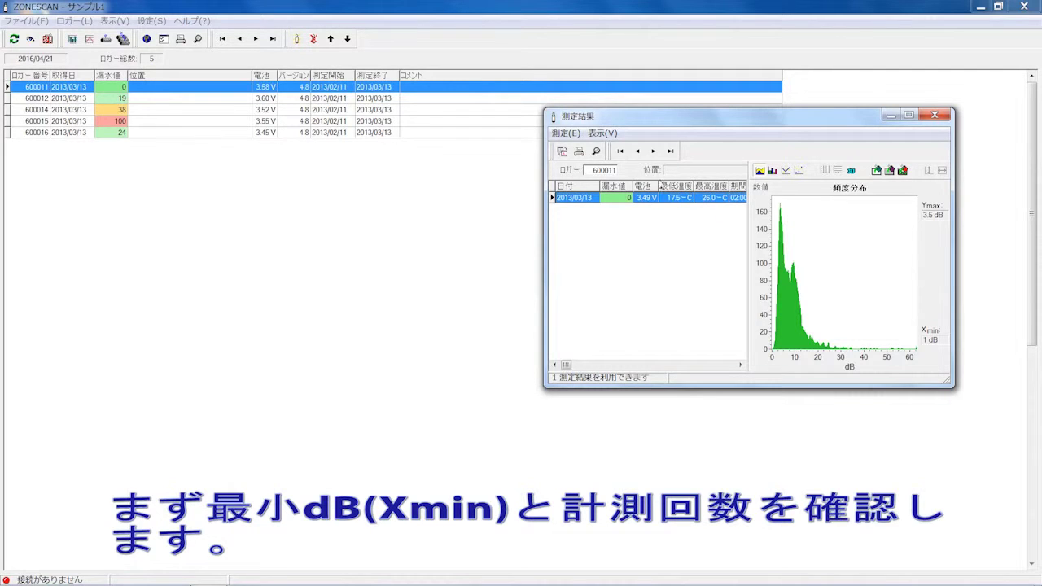
pyautogui.click(602, 134)
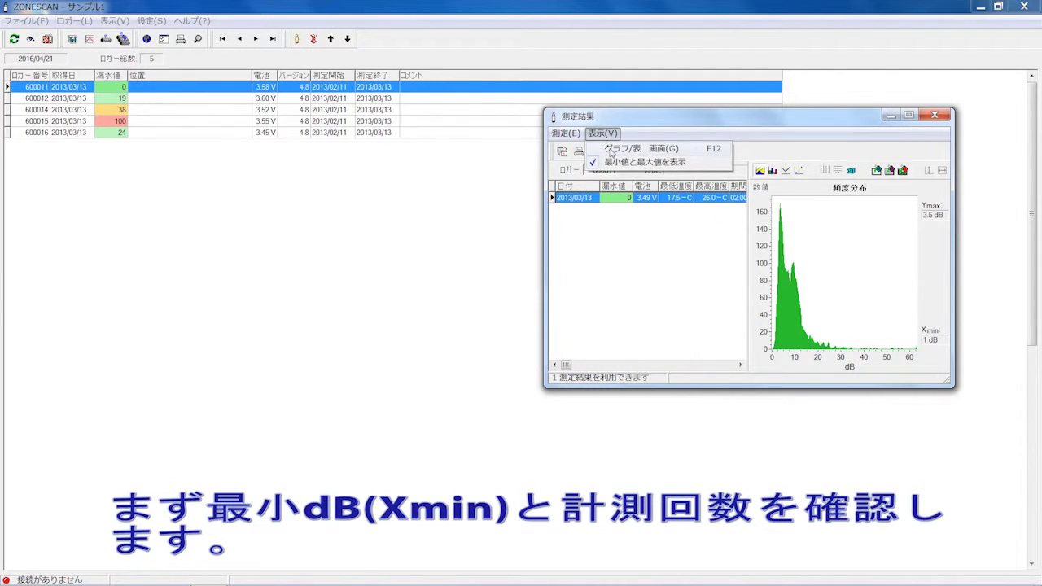
pyautogui.click(619, 150)
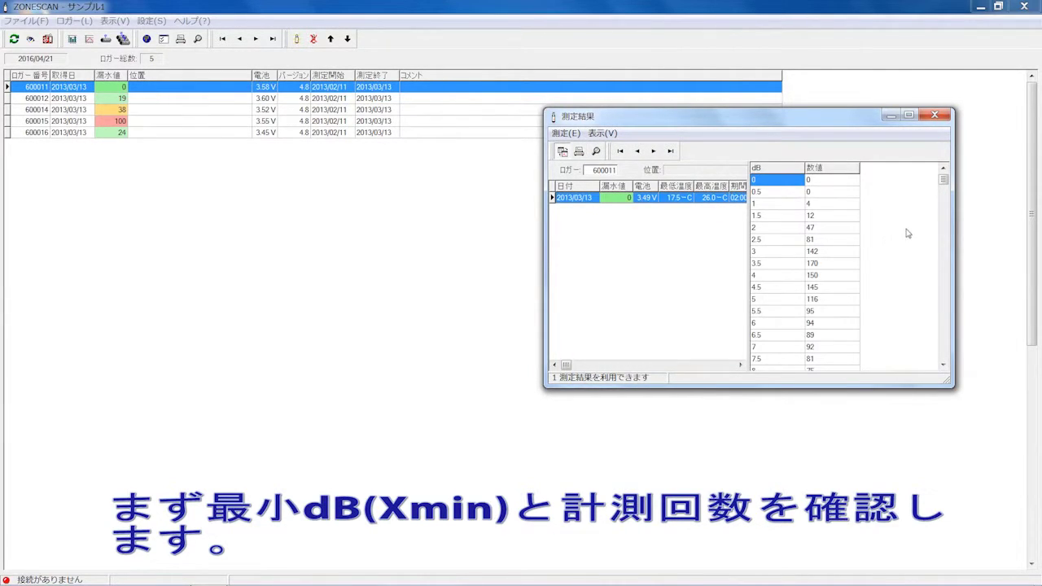
# Examine how often each dB level was measured by logger 600011, going down through the table and back up to the minimum dB
pyautogui.moveTo(943, 179); pyautogui.dragTo(899, 230)
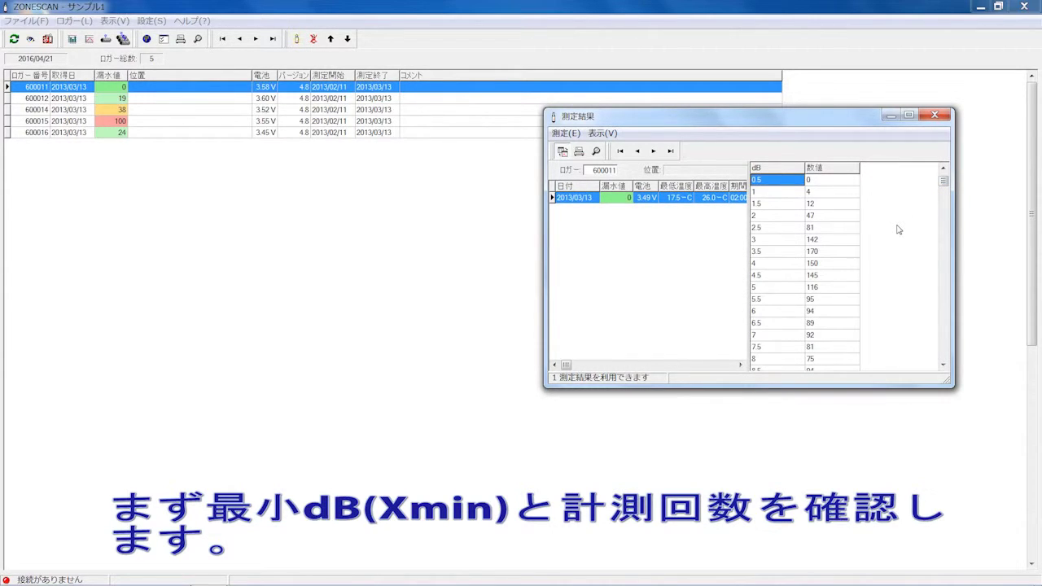
pyautogui.press('Down')
pyautogui.press('Down')
pyautogui.press('Down')
pyautogui.press('Down')
pyautogui.press('Down')
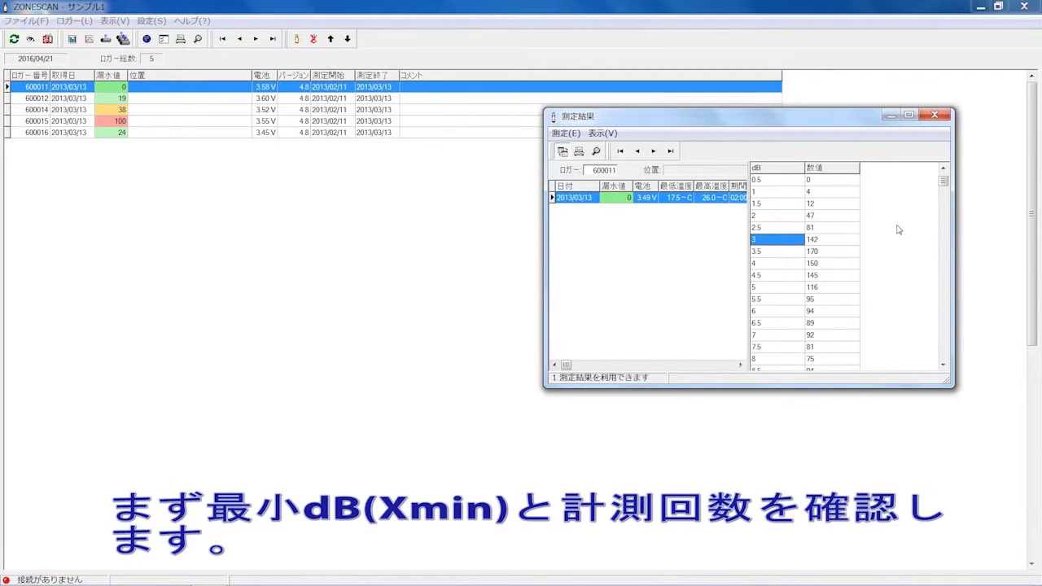
pyautogui.press('Down')
pyautogui.press('Down')
pyautogui.press('Down')
pyautogui.press('Down')
pyautogui.press('Down')
pyautogui.press('Down')
pyautogui.press('Down')
pyautogui.press('Down')
pyautogui.press('Down')
pyautogui.press('Down')
pyautogui.press('Down')
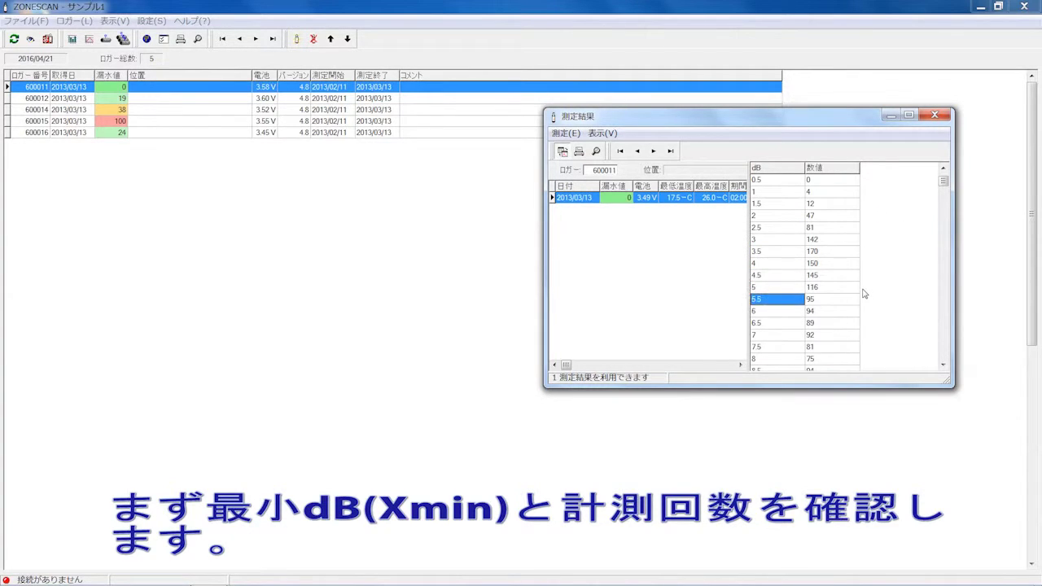
pyautogui.press('Down')
pyautogui.press('Down')
pyautogui.press('Down')
pyautogui.press('Down')
pyautogui.press('Down')
pyautogui.press('Down')
pyautogui.press('Down')
pyautogui.press('Down')
pyautogui.press('Down')
pyautogui.press('Down')
pyautogui.press('Down')
pyautogui.press('Down')
pyautogui.press('Down')
pyautogui.press('Down')
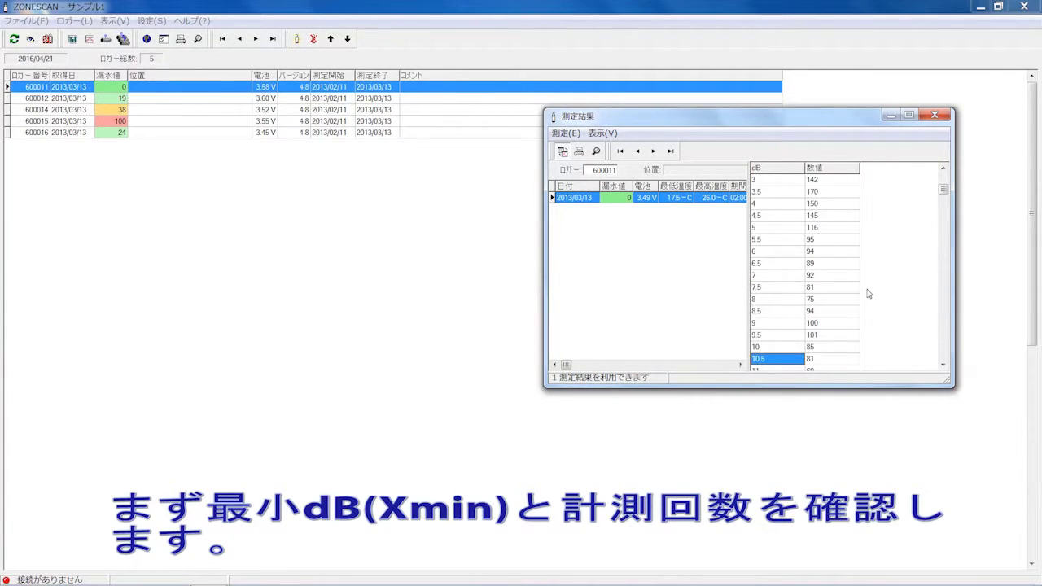
pyautogui.press('Down')
pyautogui.press('Down')
pyautogui.press('Down')
pyautogui.press('Down')
pyautogui.press('Down')
pyautogui.press('Down')
pyautogui.press('Down')
pyautogui.press('Down')
pyautogui.press('Down')
pyautogui.press('Down')
pyautogui.press('Down')
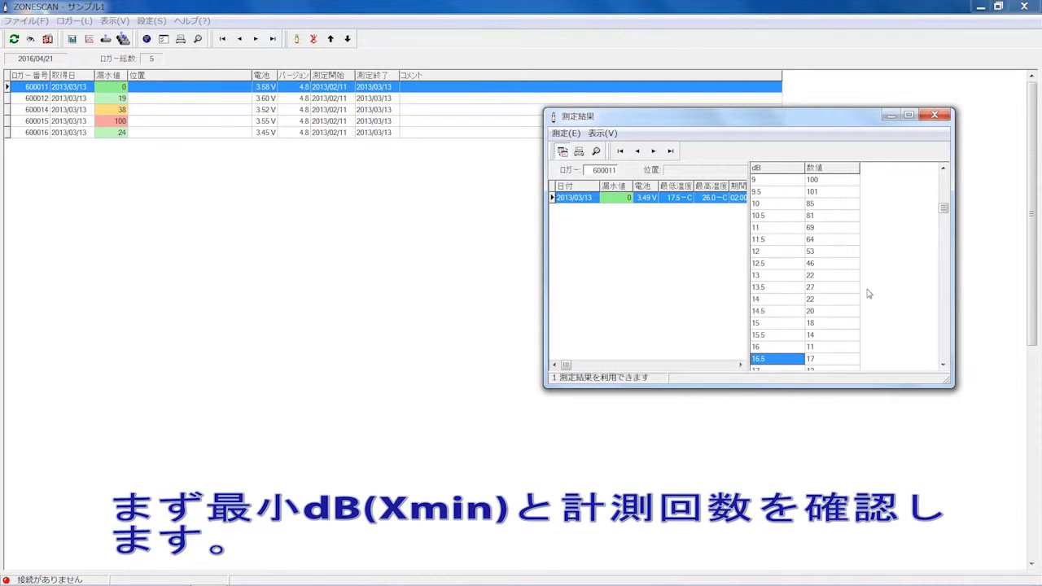
pyautogui.press('Up')
pyautogui.press('Up')
pyautogui.press('Up')
pyautogui.press('Up')
pyautogui.press('Up')
pyautogui.press('Up')
pyautogui.press('Up')
pyautogui.press('Up')
pyautogui.press('Up')
pyautogui.press('Up')
pyautogui.press('Up')
pyautogui.press('Up')
pyautogui.press('Up')
pyautogui.press('Up')
pyautogui.press('Up')
pyautogui.press('Up')
pyautogui.press('Up')
pyautogui.press('Up')
pyautogui.press('Up')
pyautogui.press('Up')
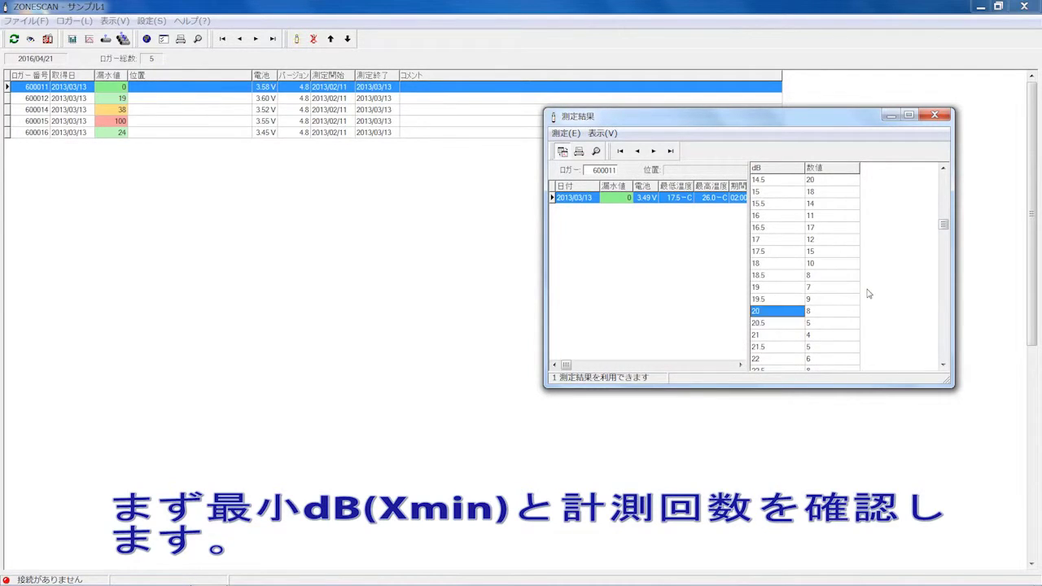
pyautogui.press('Up')
pyautogui.press('Up')
pyautogui.press('Up')
pyautogui.press('Up')
pyautogui.press('Up')
pyautogui.press('Up')
pyautogui.press('Up')
pyautogui.press('Up')
pyautogui.press('Up')
pyautogui.press('Up')
pyautogui.press('Up')
pyautogui.press('Up')
pyautogui.press('Up')
pyautogui.press('Up')
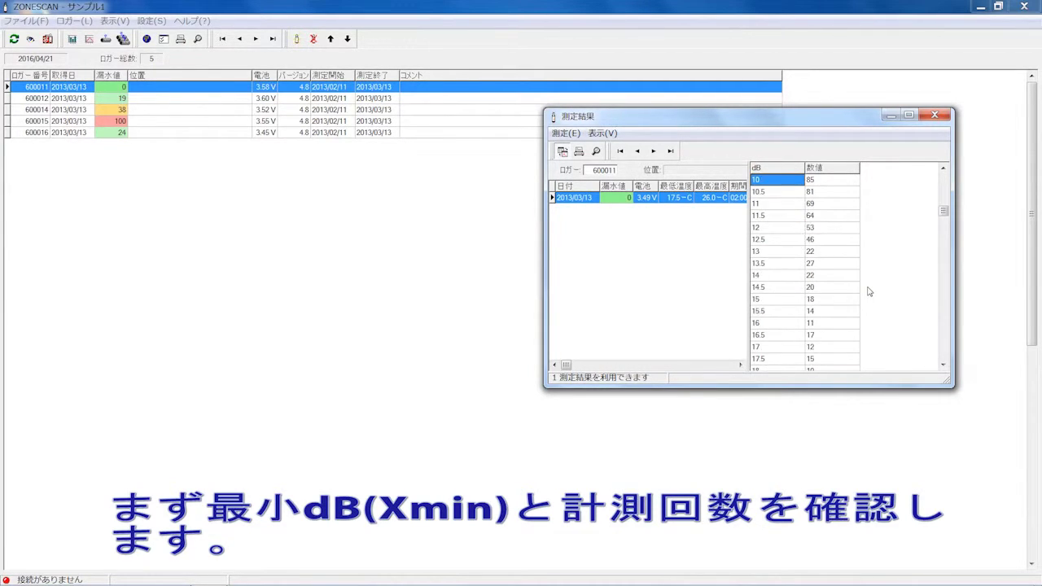
pyautogui.press('Up')
pyautogui.press('Up')
pyautogui.press('Up')
pyautogui.press('Up')
pyautogui.press('Up')
pyautogui.press('Up')
pyautogui.press('Up')
pyautogui.press('Up')
pyautogui.press('Up')
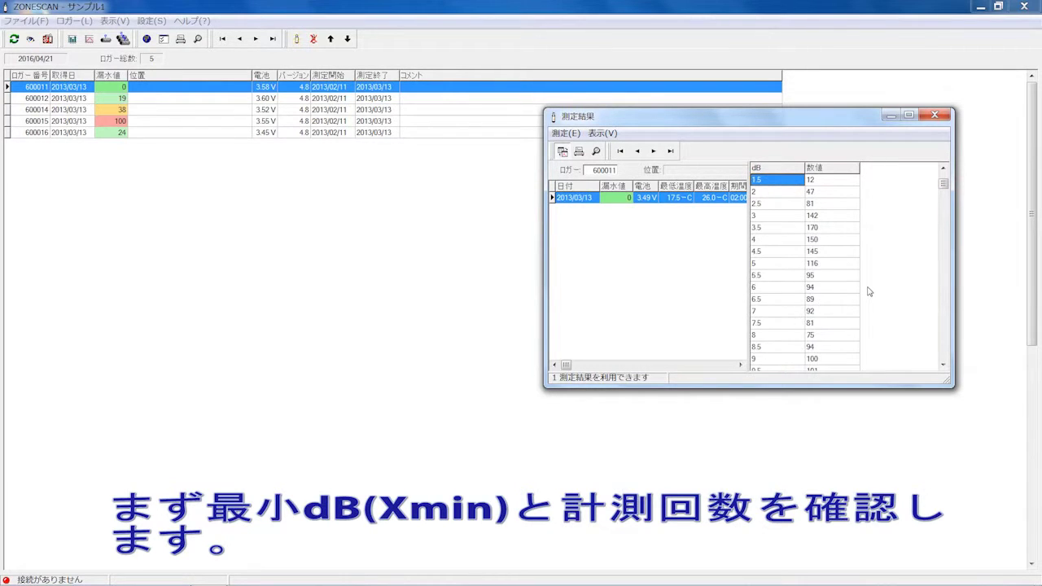
# Return logger 600011's results to the frequency distribution graph and close its measurement results
pyautogui.click(602, 133)
pyautogui.click(616, 147)
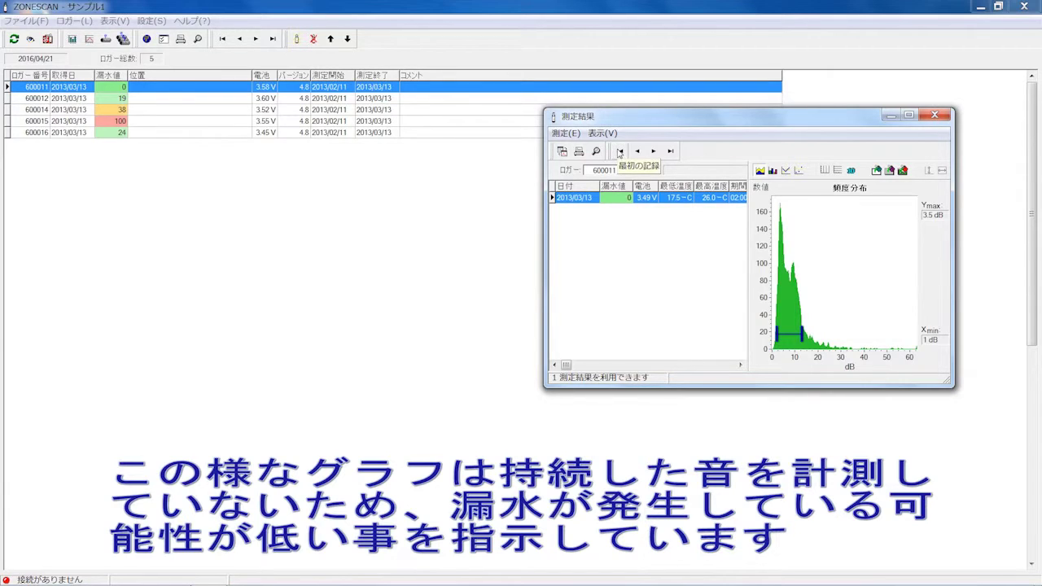
pyautogui.click(933, 117)
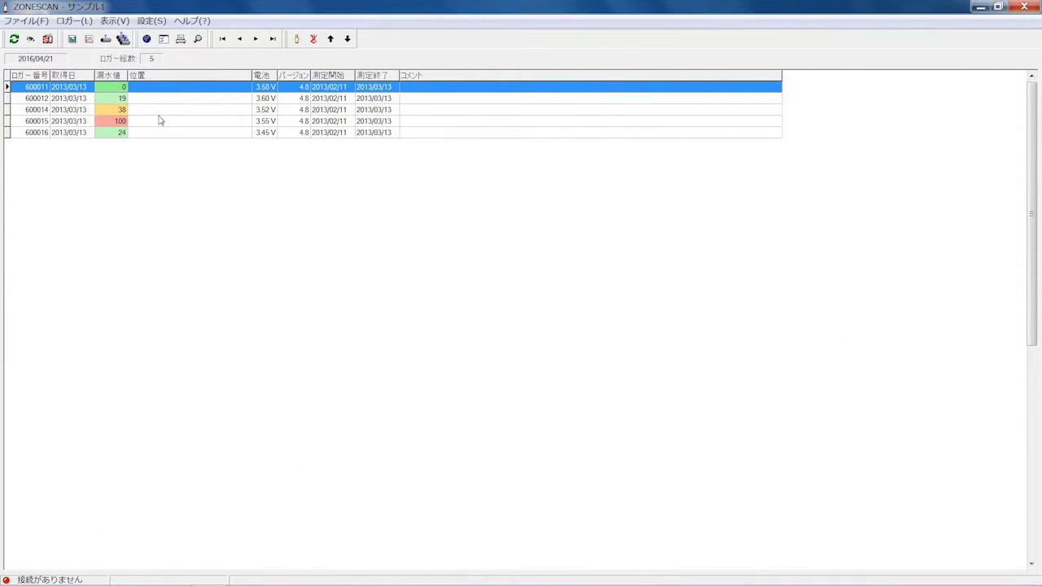
# Open the measurement results of logger 600015 and switch its frequency distribution graph to the table view
pyautogui.doubleClick(78, 124)
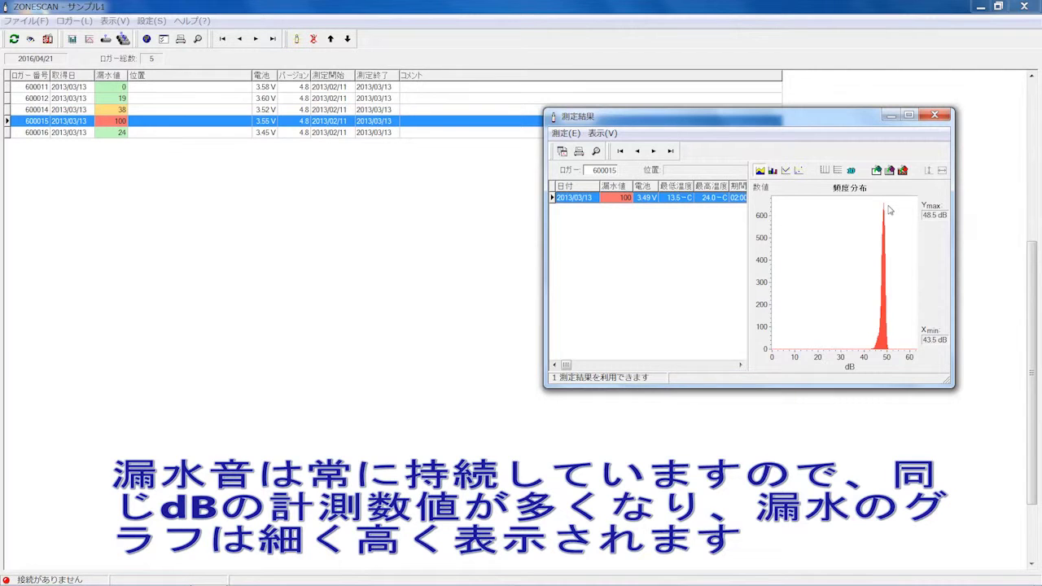
pyautogui.click(603, 134)
pyautogui.click(621, 151)
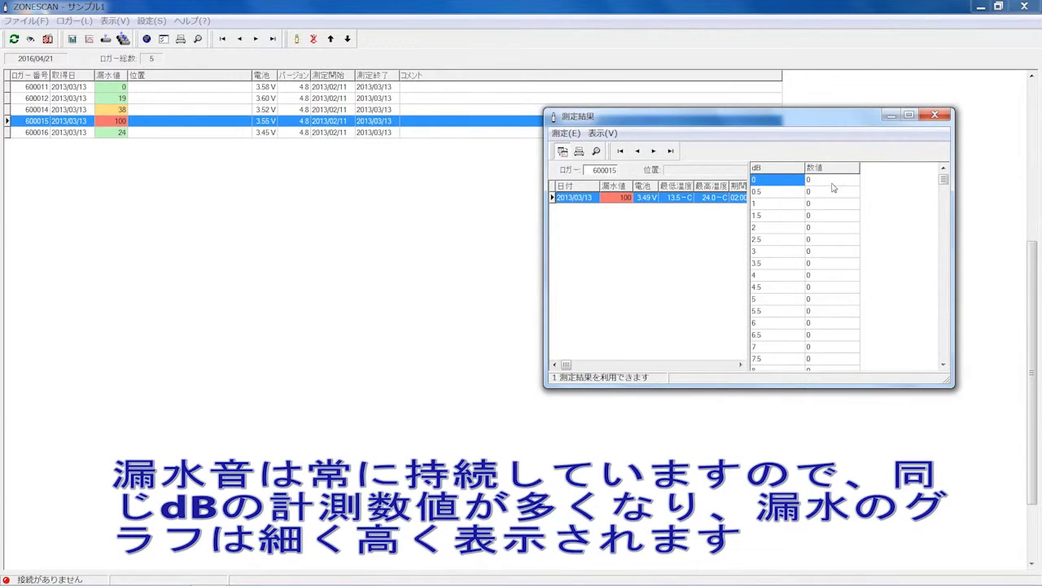
# Examine how often each dB level was measured by logger 600015, comparing the minimum dB with the most frequent level, and close its results
pyautogui.press('Right')
pyautogui.press('Down')
pyautogui.press('Down')
pyautogui.press('Down')
pyautogui.press('Down')
pyautogui.press('Down')
pyautogui.press('Down')
pyautogui.press('Down')
pyautogui.press('Down')
pyautogui.press('Down')
pyautogui.press('Down')
pyautogui.press('Down')
pyautogui.press('Down')
pyautogui.press('Down')
pyautogui.press('Down')
pyautogui.press('Down')
pyautogui.press('Down')
pyautogui.press('Down')
pyautogui.press('Down')
pyautogui.press('Down')
pyautogui.press('Down')
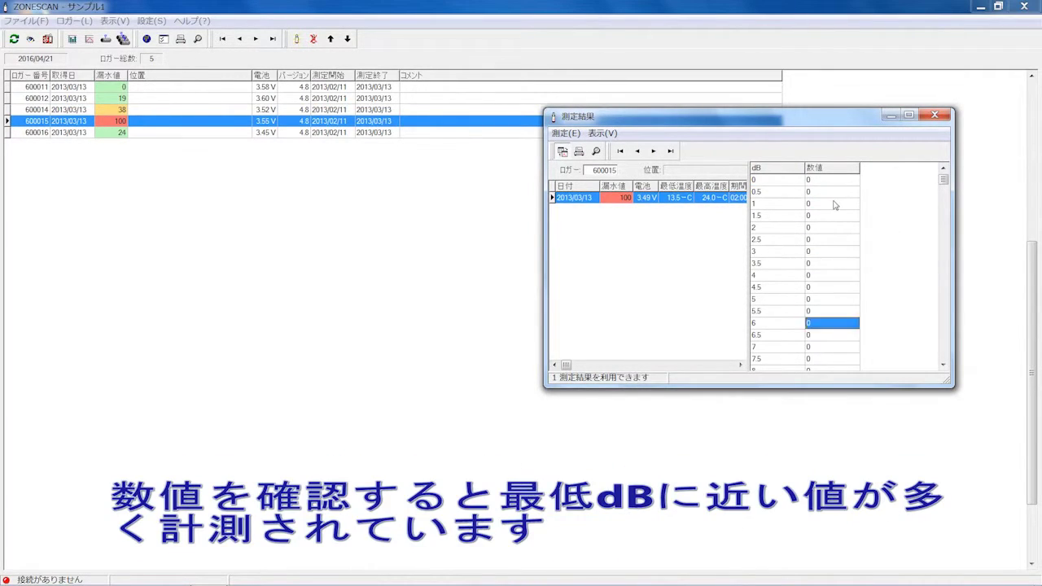
pyautogui.press('Down')
pyautogui.press('Down')
pyautogui.press('Down')
pyautogui.press('Down')
pyautogui.press('Down')
pyautogui.press('Down')
pyautogui.press('Down')
pyautogui.press('Down')
pyautogui.press('Down')
pyautogui.press('Down')
pyautogui.press('Down')
pyautogui.press('Down')
pyautogui.press('Down')
pyautogui.press('Down')
pyautogui.press('Down')
pyautogui.press('Down')
pyautogui.press('Down')
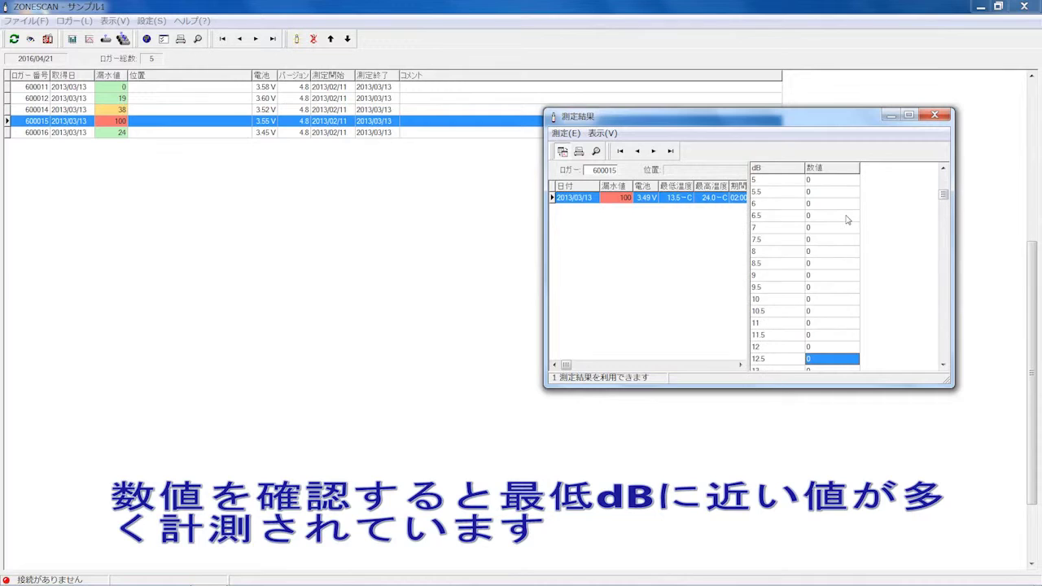
pyautogui.press('Down')
pyautogui.press('Down')
pyautogui.press('Down')
pyautogui.press('Down')
pyautogui.press('Down')
pyautogui.press('Down')
pyautogui.press('Down')
pyautogui.press('Down')
pyautogui.press('Down')
pyautogui.press('Down')
pyautogui.press('Down')
pyautogui.press('Down')
pyautogui.press('Down')
pyautogui.press('Down')
pyautogui.press('Down')
pyautogui.press('Down')
pyautogui.press('Down')
pyautogui.press('Down')
pyautogui.press('Down')
pyautogui.press('Down')
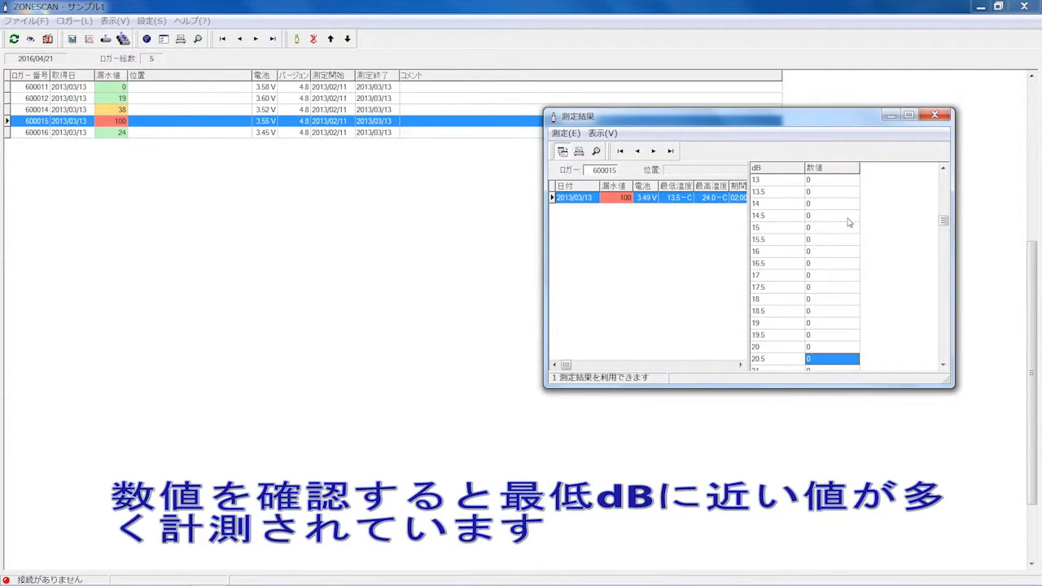
pyautogui.press('Down')
pyautogui.press('Down')
pyautogui.press('Down')
pyautogui.press('Down')
pyautogui.press('Down')
pyautogui.press('Down')
pyautogui.press('Down')
pyautogui.press('Down')
pyautogui.press('Down')
pyautogui.press('Down')
pyautogui.press('Down')
pyautogui.press('Down')
pyautogui.press('Down')
pyautogui.press('Down')
pyautogui.press('Down')
pyautogui.press('Down')
pyautogui.press('Down')
pyautogui.press('Down')
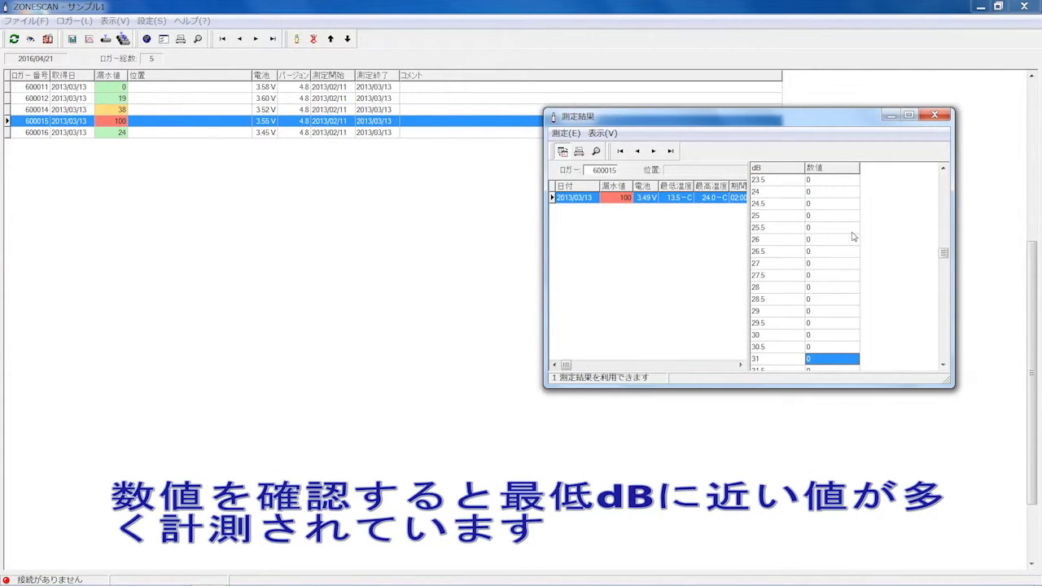
pyautogui.press('Down')
pyautogui.press('Down')
pyautogui.press('Down')
pyautogui.press('Down')
pyautogui.press('Down')
pyautogui.press('Down')
pyautogui.press('Down')
pyautogui.press('Down')
pyautogui.press('Down')
pyautogui.press('Down')
pyautogui.press('Down')
pyautogui.press('Down')
pyautogui.press('Down')
pyautogui.press('Down')
pyautogui.press('Down')
pyautogui.press('Down')
pyautogui.press('Down')
pyautogui.press('Down')
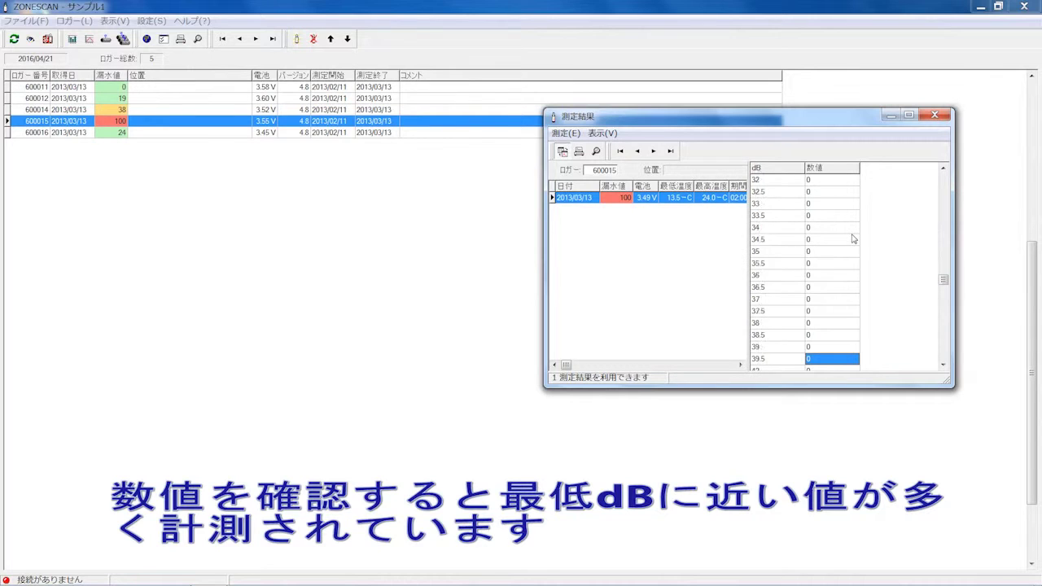
pyautogui.press('Down')
pyautogui.press('Down')
pyautogui.press('Down')
pyautogui.press('Down')
pyautogui.press('Down')
pyautogui.press('Down')
pyautogui.press('Down')
pyautogui.press('Down')
pyautogui.press('Down')
pyautogui.press('Down')
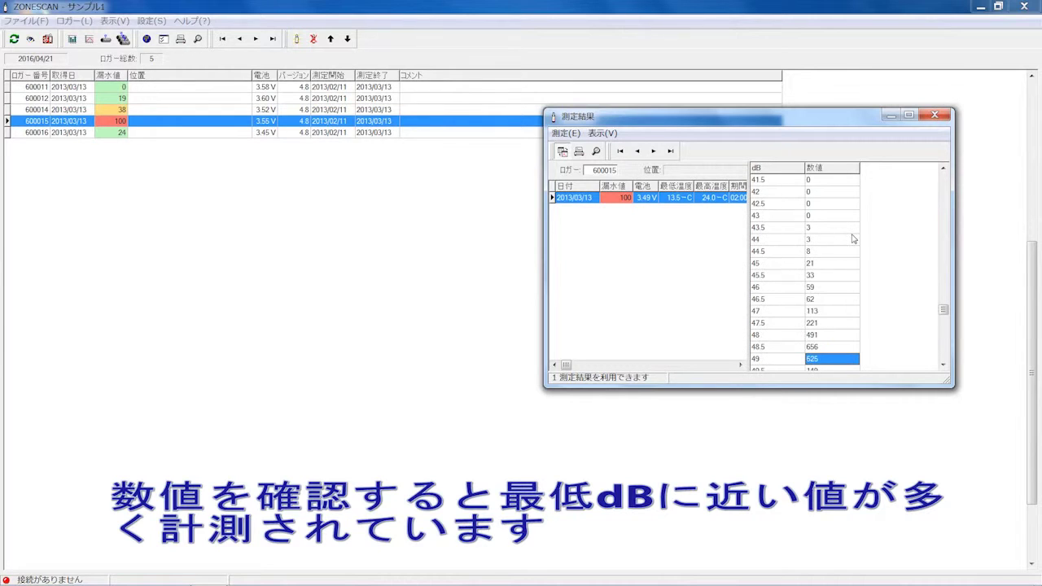
pyautogui.click(836, 196)
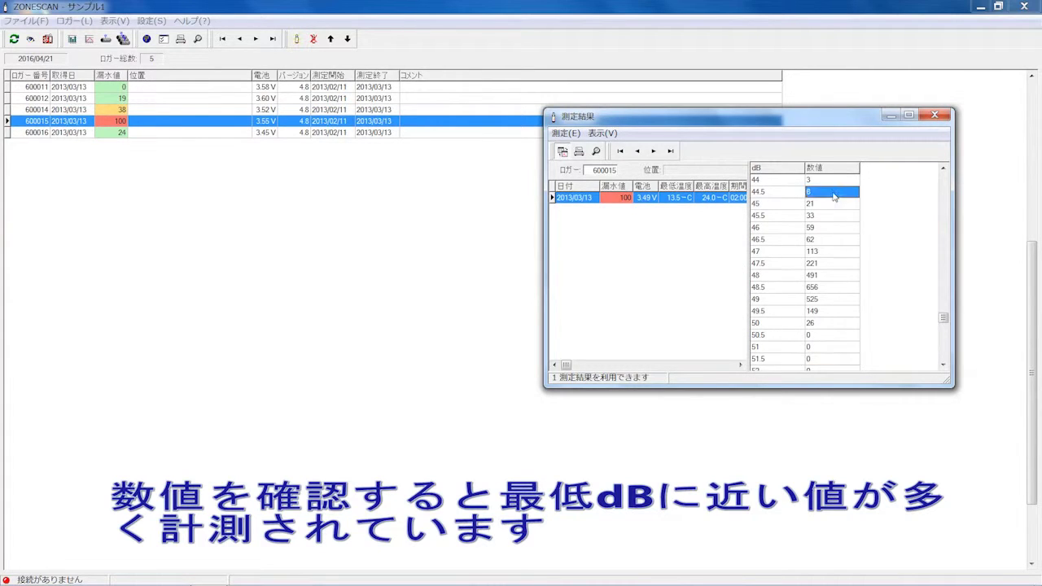
pyautogui.click(771, 197)
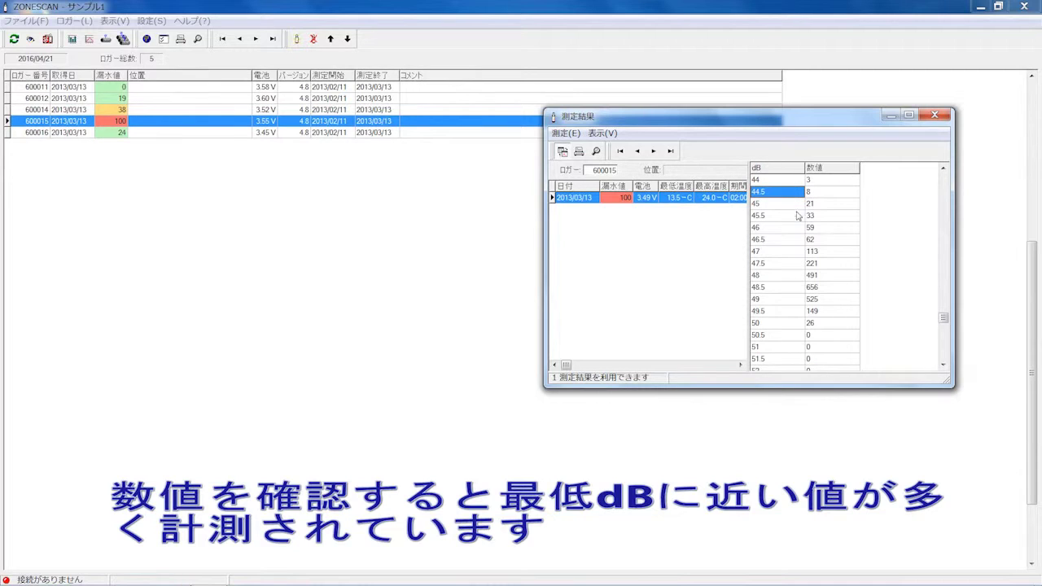
pyautogui.click(791, 289)
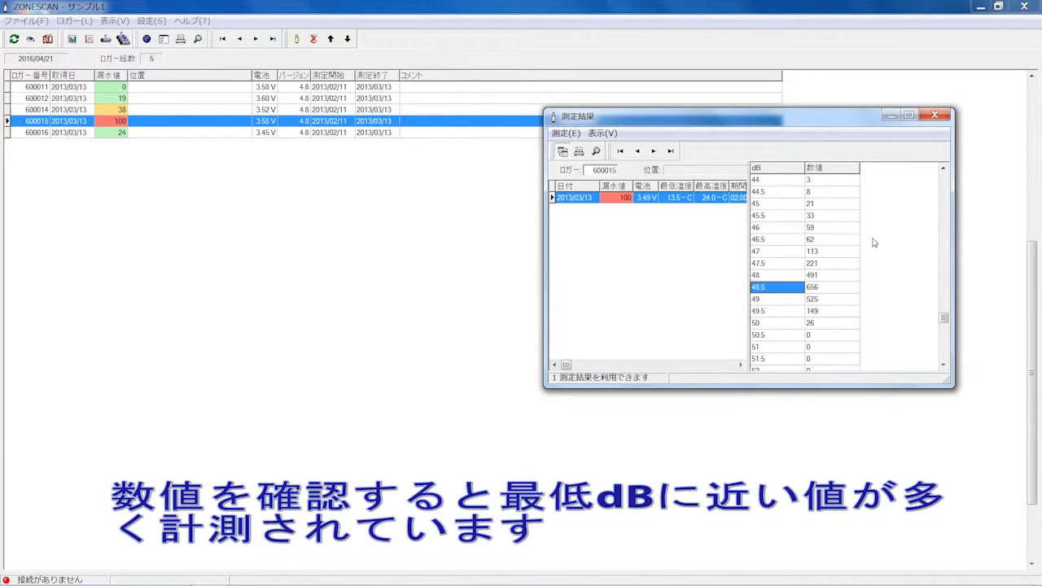
pyautogui.click(936, 117)
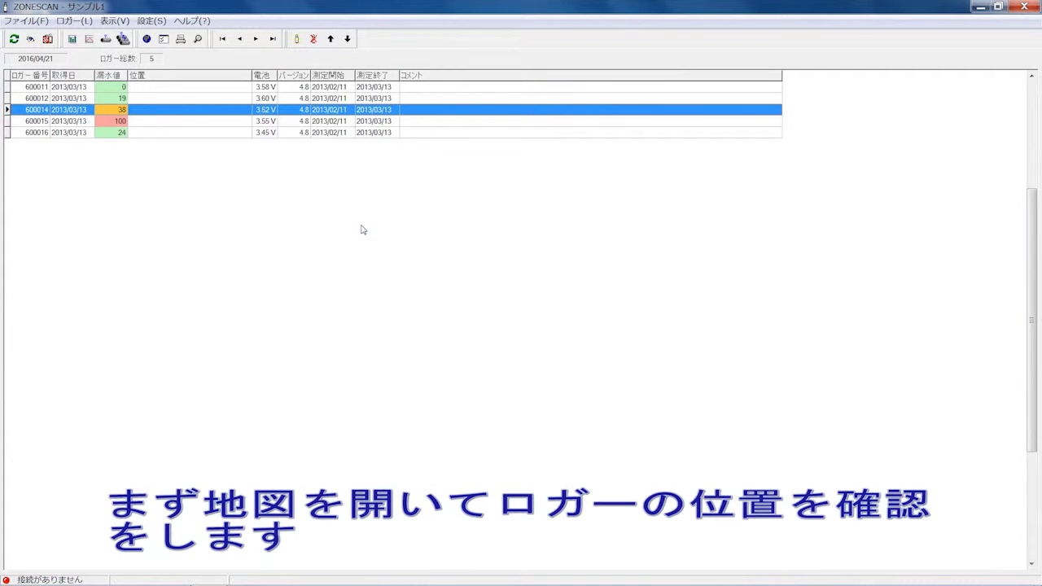
# Open the map, view logger 600014's measurement results from it as a frequency distribution graph, and close the results
pyautogui.click(147, 40)
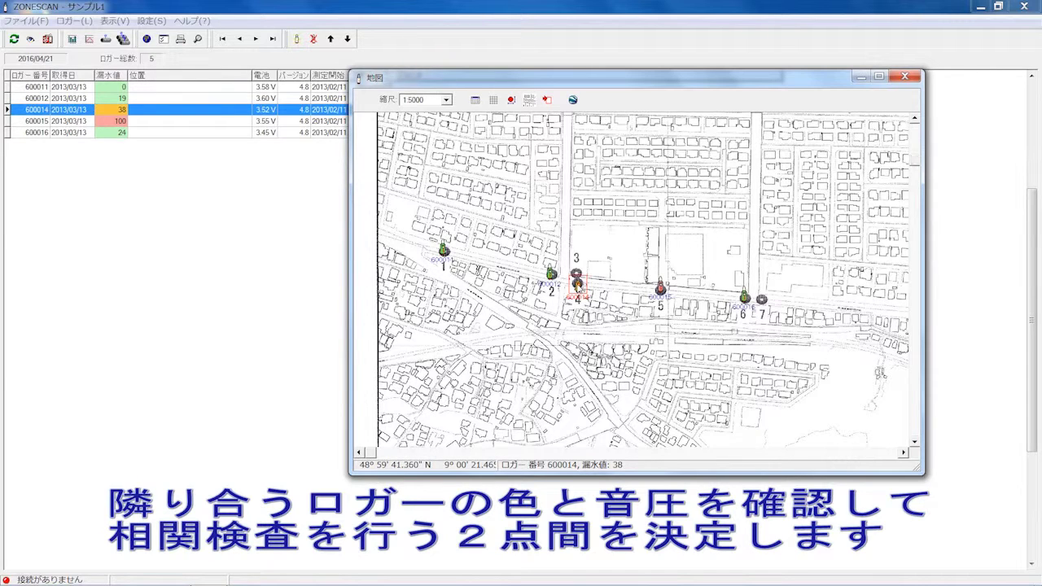
pyautogui.doubleClick(577, 284)
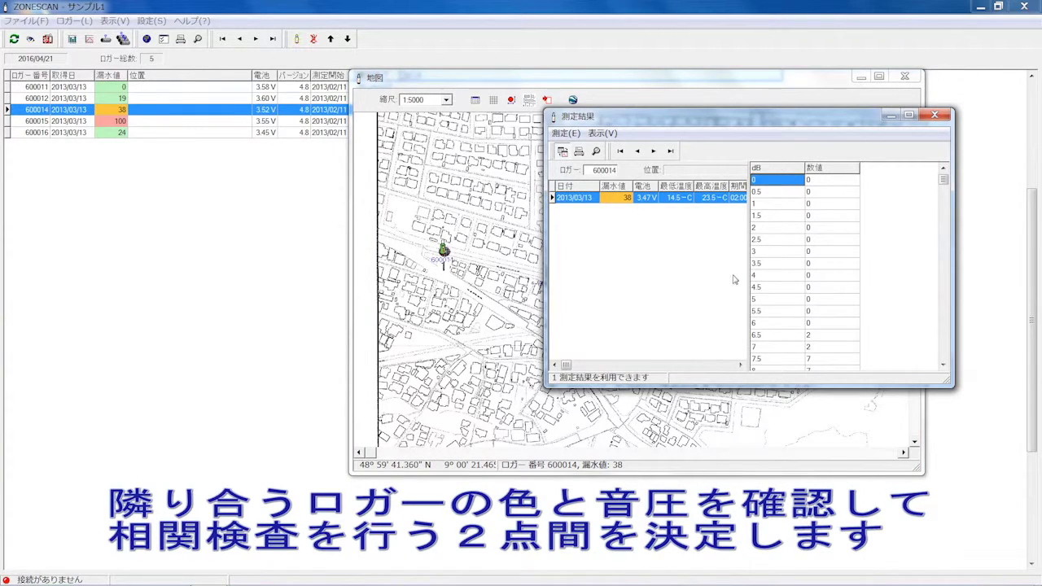
pyautogui.click(604, 134)
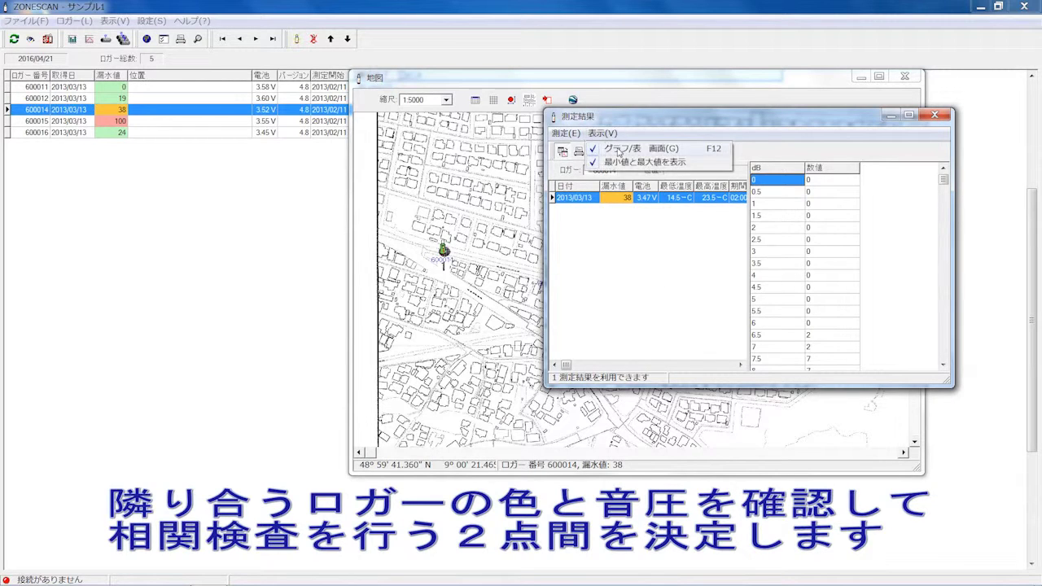
pyautogui.click(623, 149)
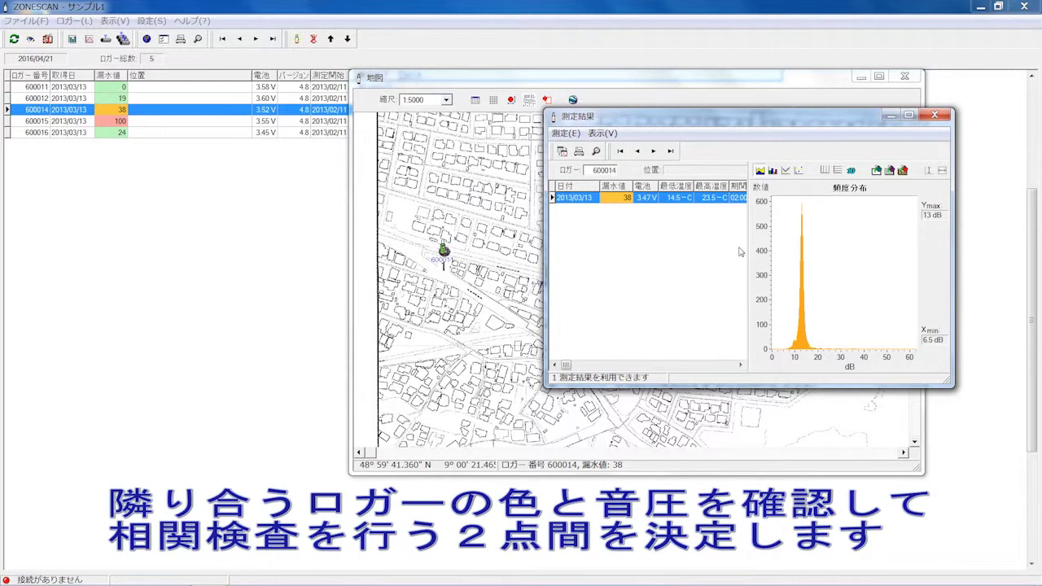
pyautogui.click(934, 116)
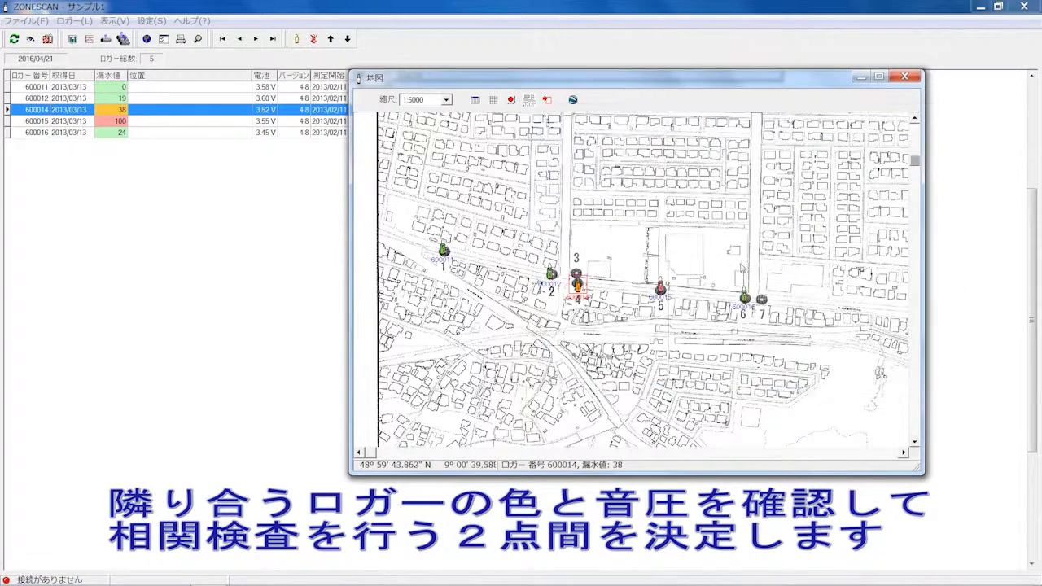
# View logger 600015's frequency distribution graph from the map, and close both the results and the map
pyautogui.doubleClick(664, 291)
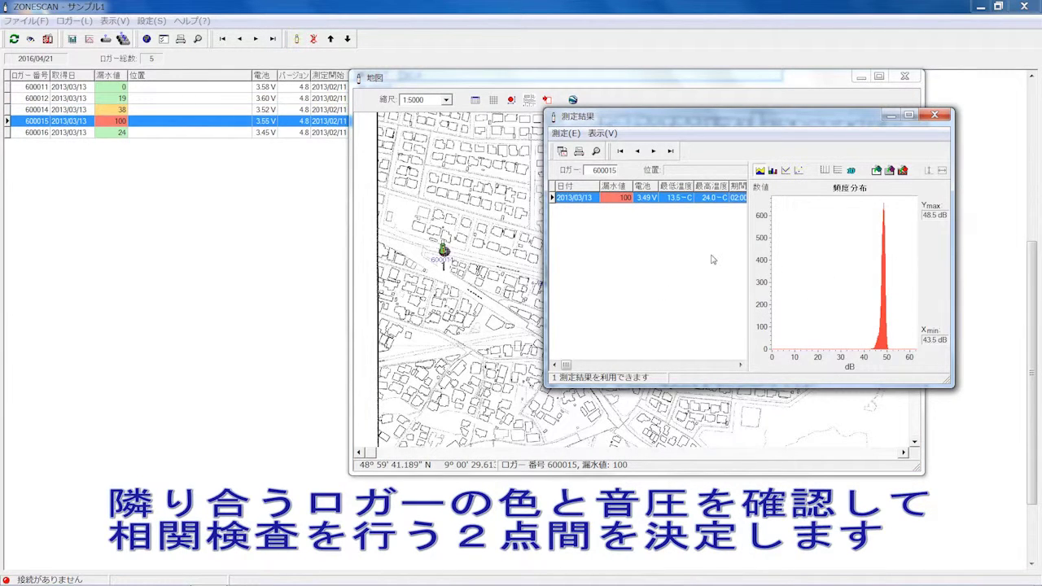
pyautogui.click(936, 116)
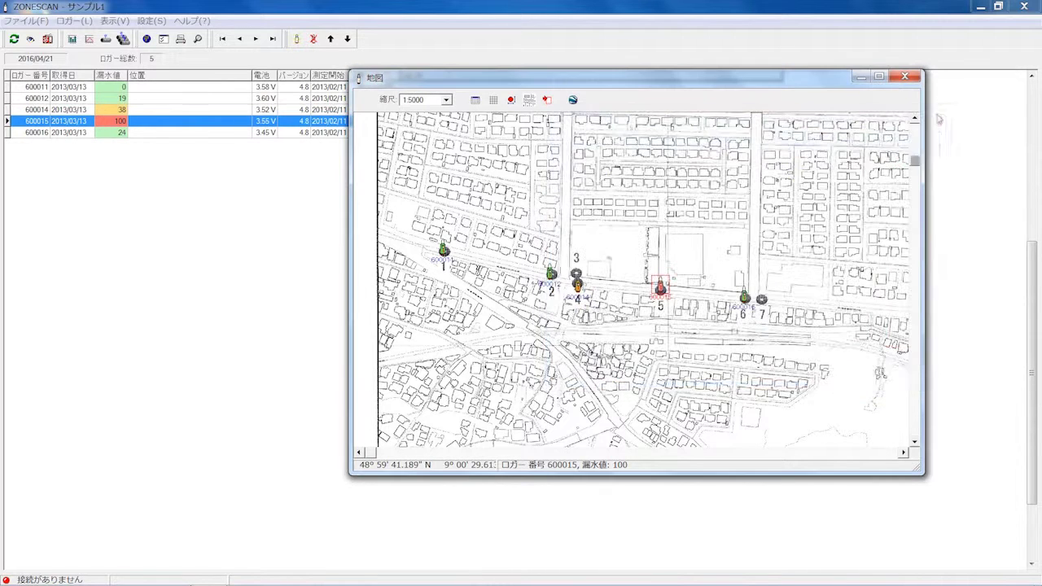
pyautogui.click(906, 78)
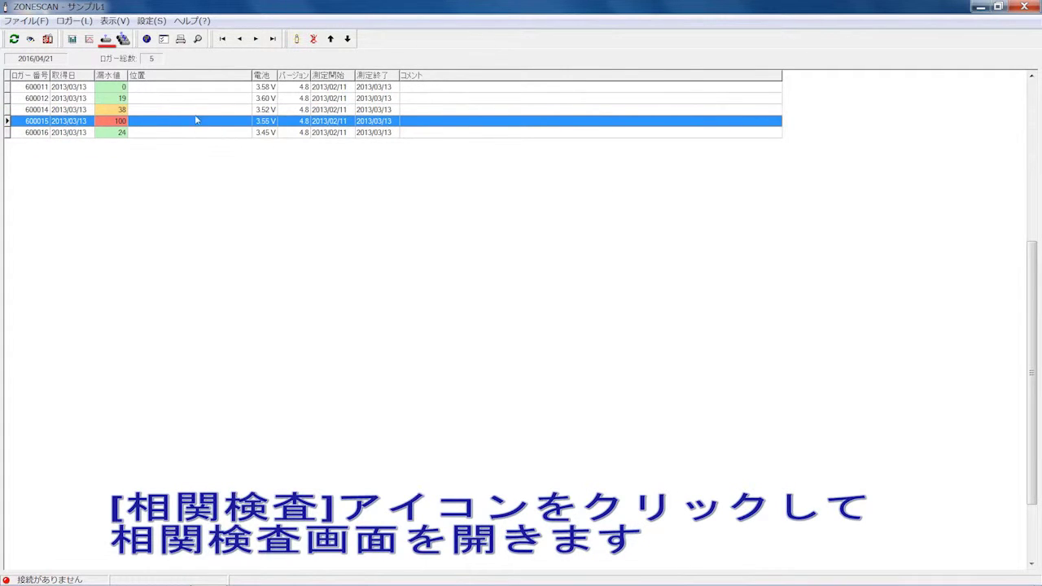
# Open the correlation check (相関検査) and set logger 1 to 600014, keeping 600015 as logger 2
pyautogui.click(106, 39)
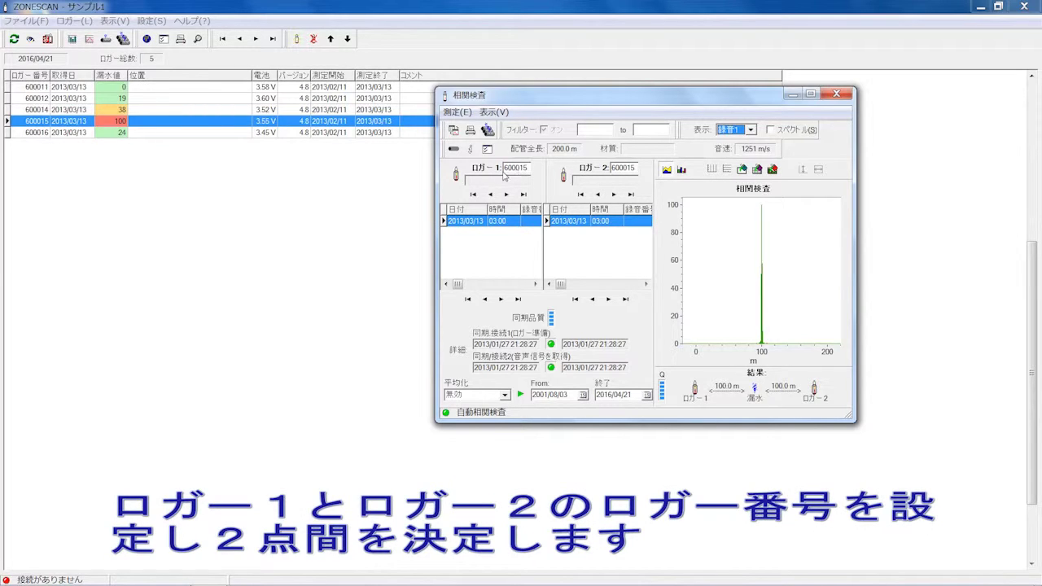
pyautogui.click(491, 195)
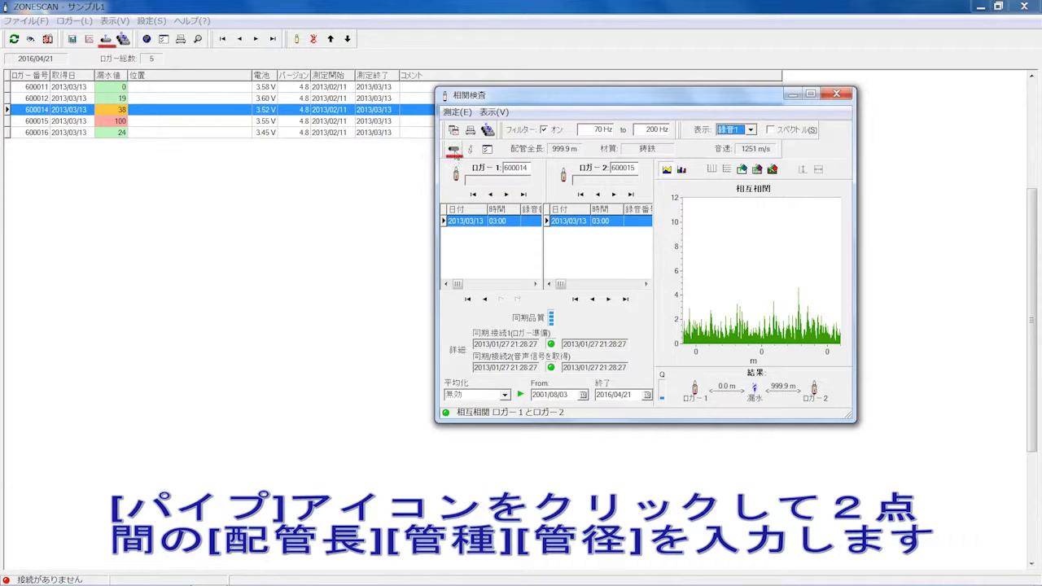
# Define the pipe between the two loggers with a length of 98 m, material 鉄管 and diameter 100 mm
pyautogui.click(453, 149)
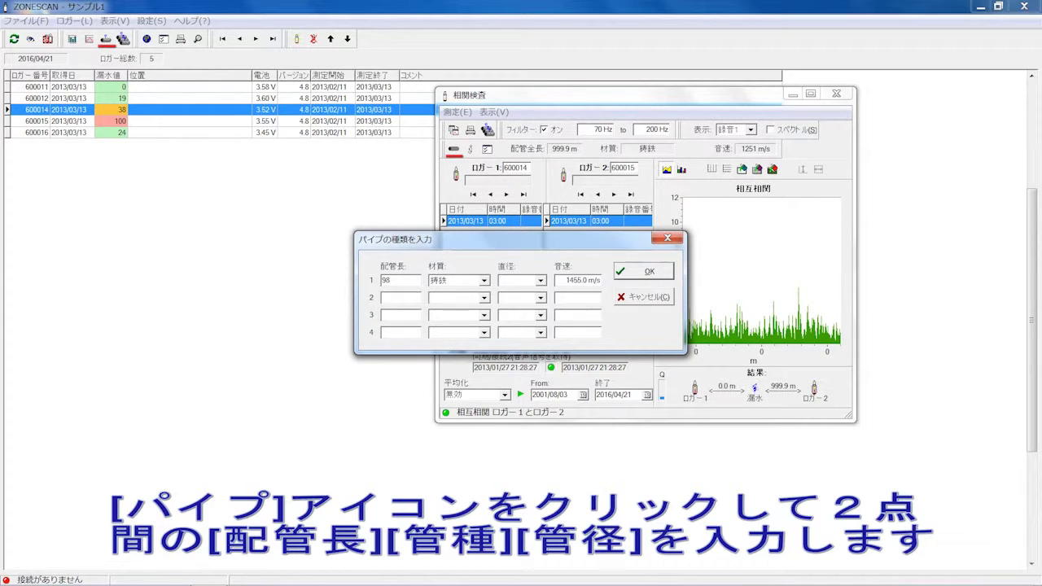
pyautogui.click(484, 281)
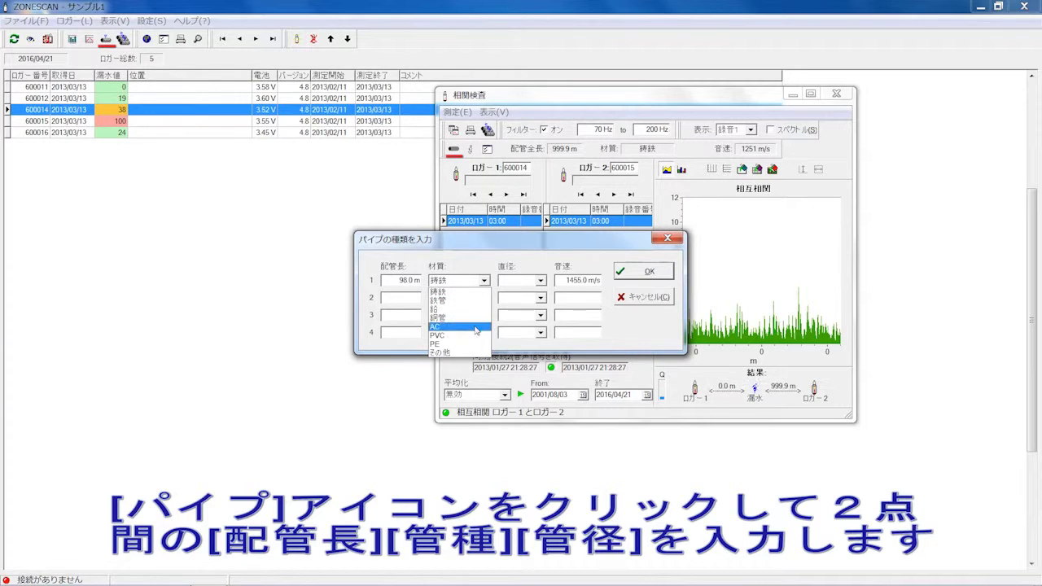
pyautogui.click(474, 301)
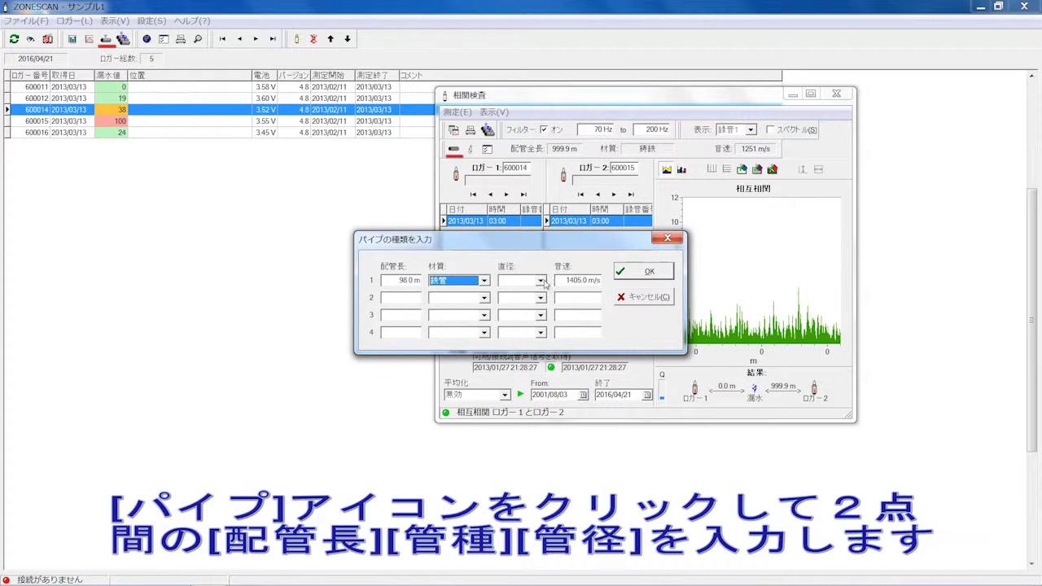
pyautogui.click(540, 281)
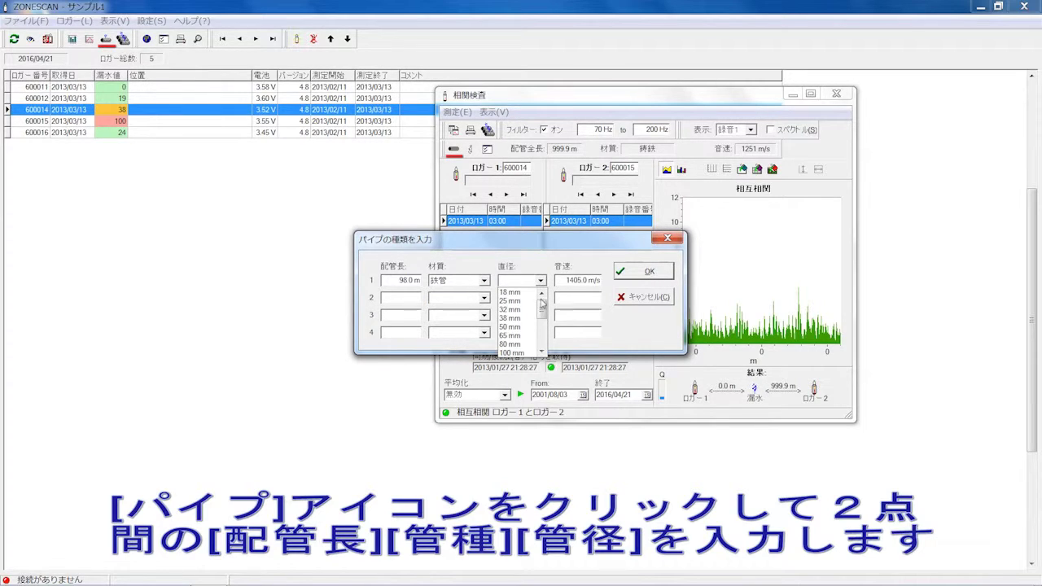
pyautogui.scroll(-1, 541, 308)
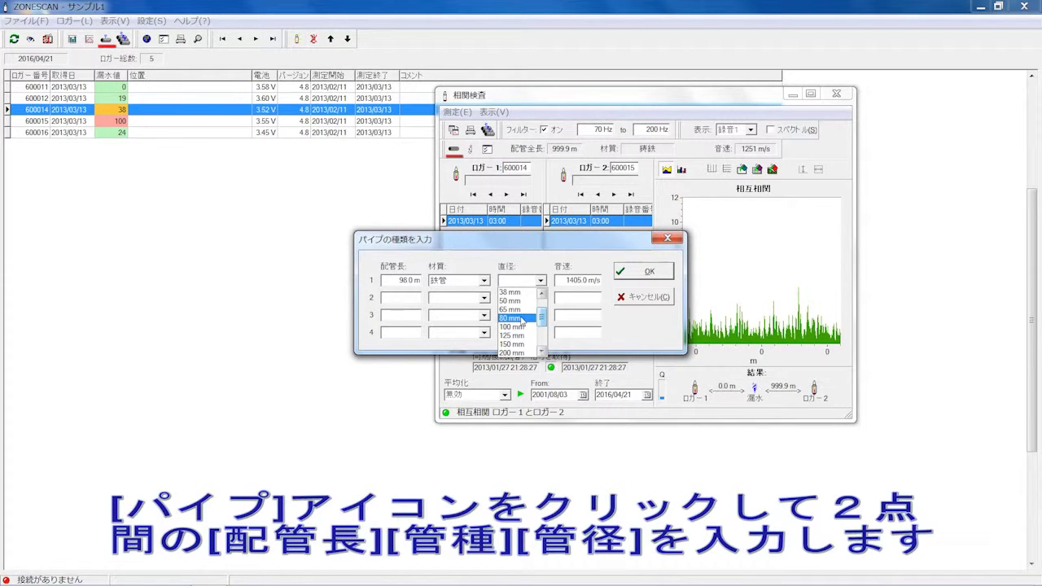
pyautogui.click(511, 327)
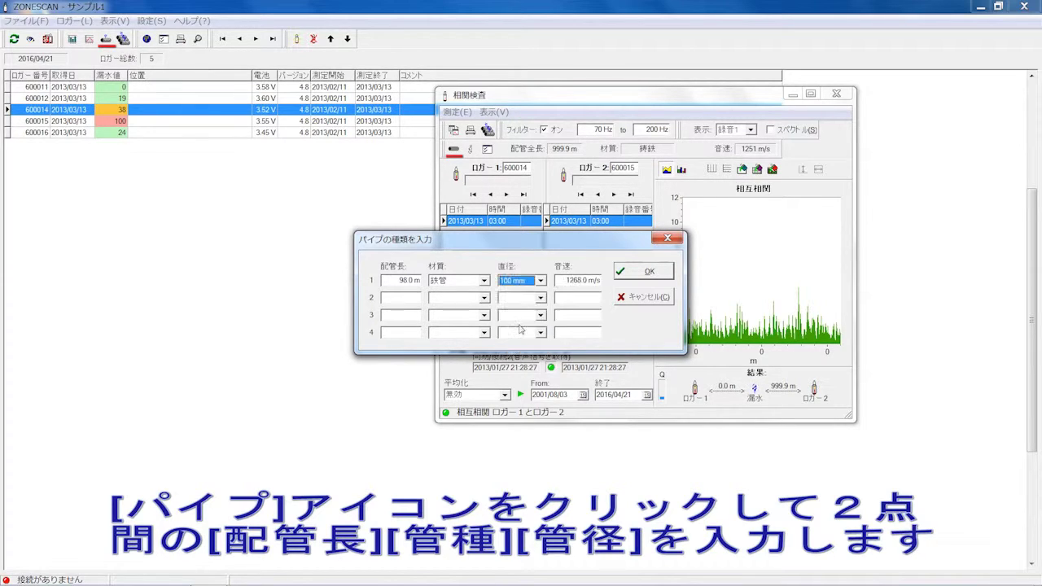
pyautogui.click(649, 274)
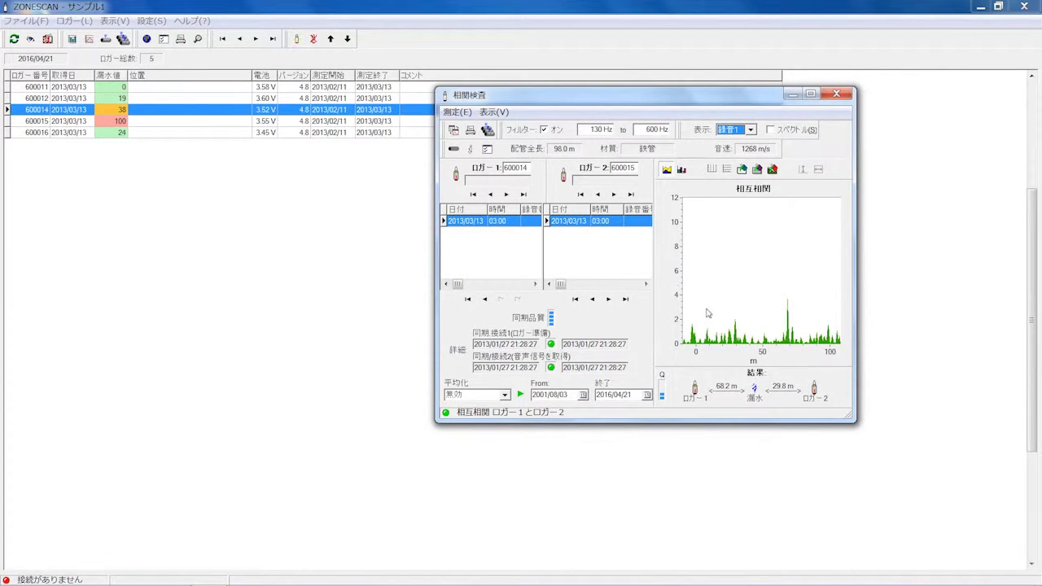